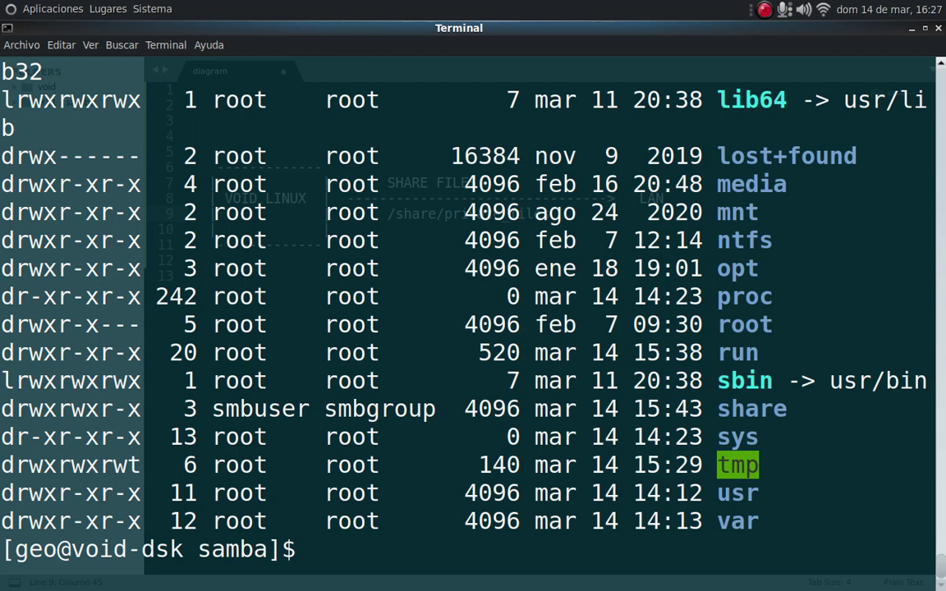
Run ls -l /share/ to list the share folder's contents and ownership.
{"action": "double_click", "coordinate": [663, 407]}
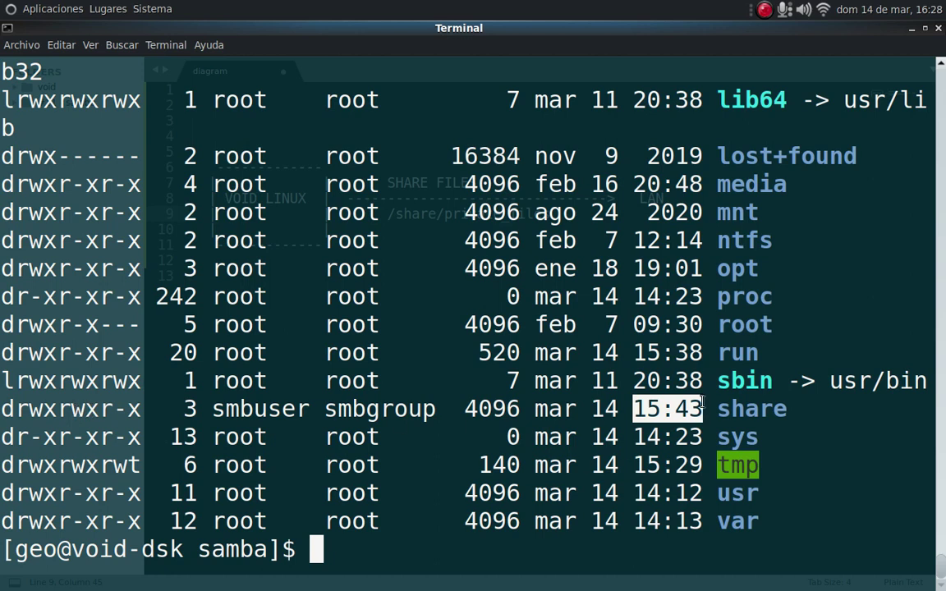
{"action": "left_click", "coordinate": [772, 411]}
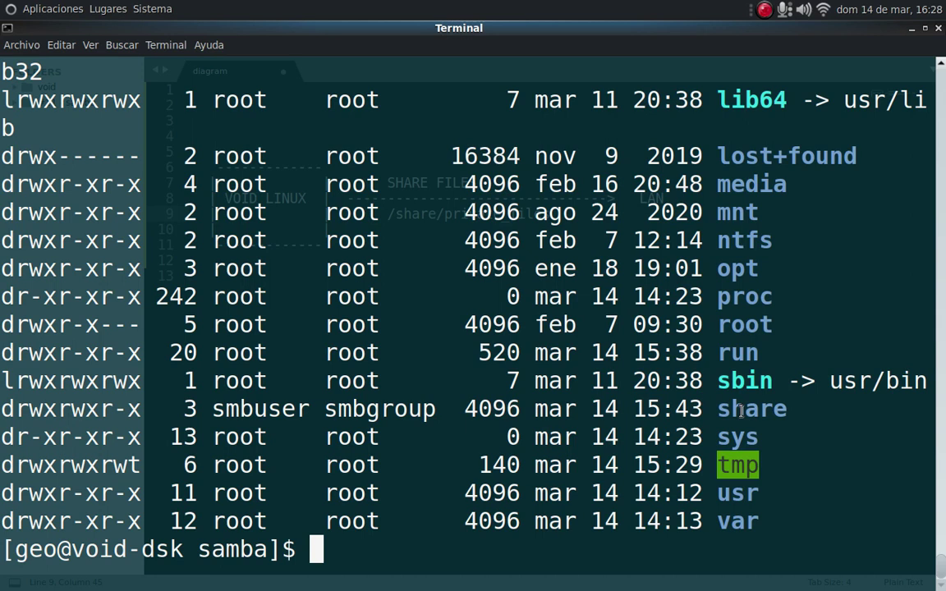
{"action": "type", "text": "ls -l  /"}
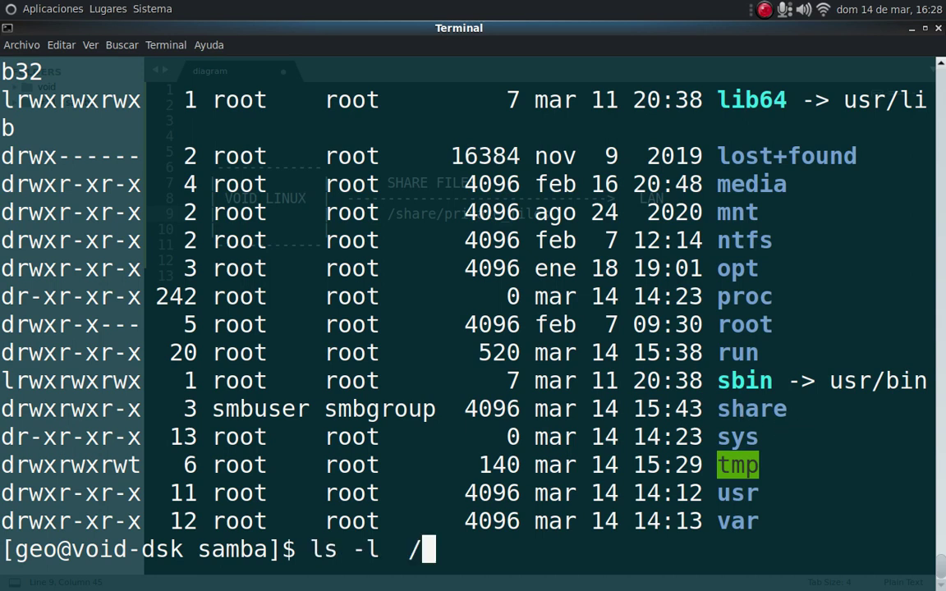
{"action": "type", "text": "share/"}
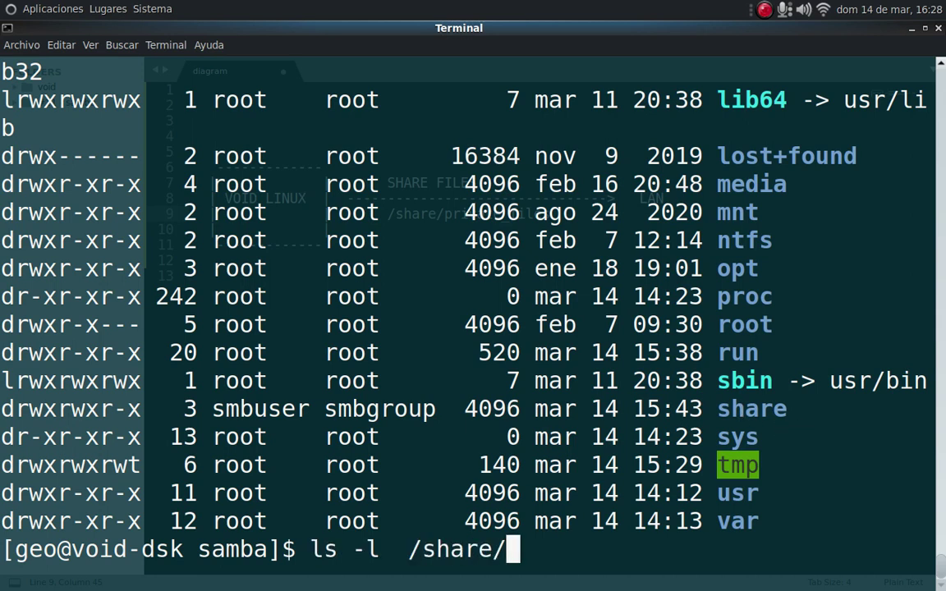
{"action": "key", "text": "Return"}
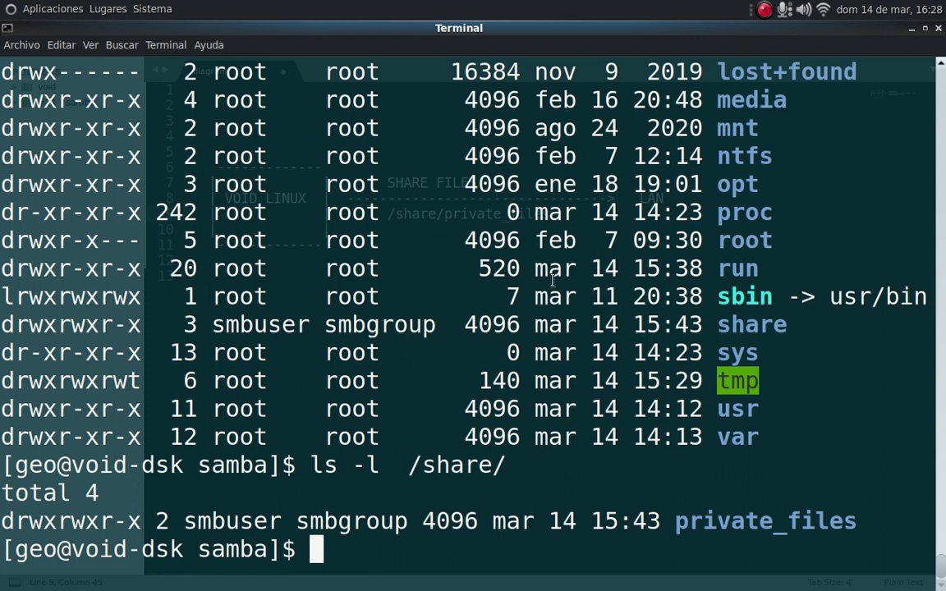
Minimize the Terminal and Sublime Text windows, then launch Remmina from Aplicaciones > Internet.
{"action": "left_click", "coordinate": [911, 31]}
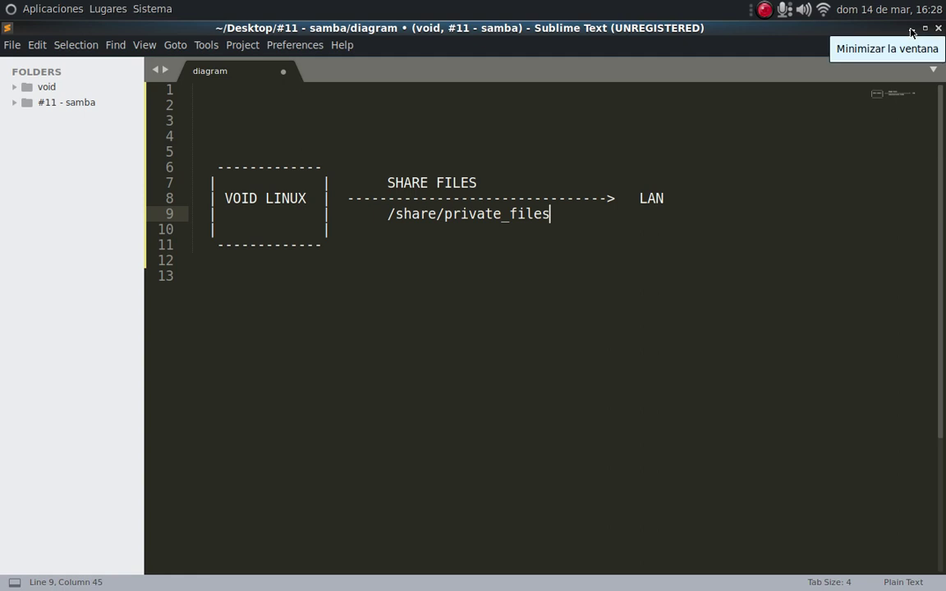
{"action": "left_click", "coordinate": [912, 31]}
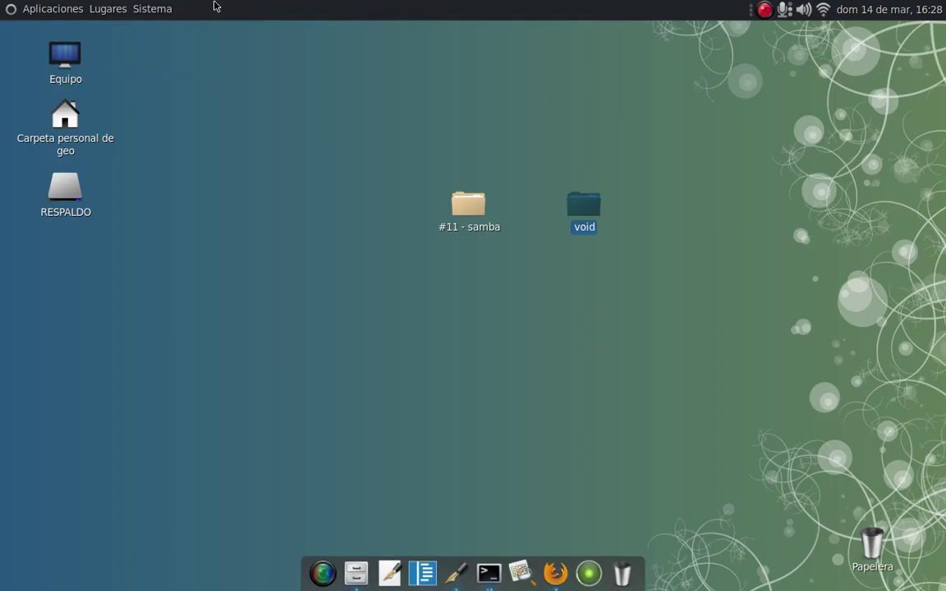
{"action": "left_click", "coordinate": [60, 9]}
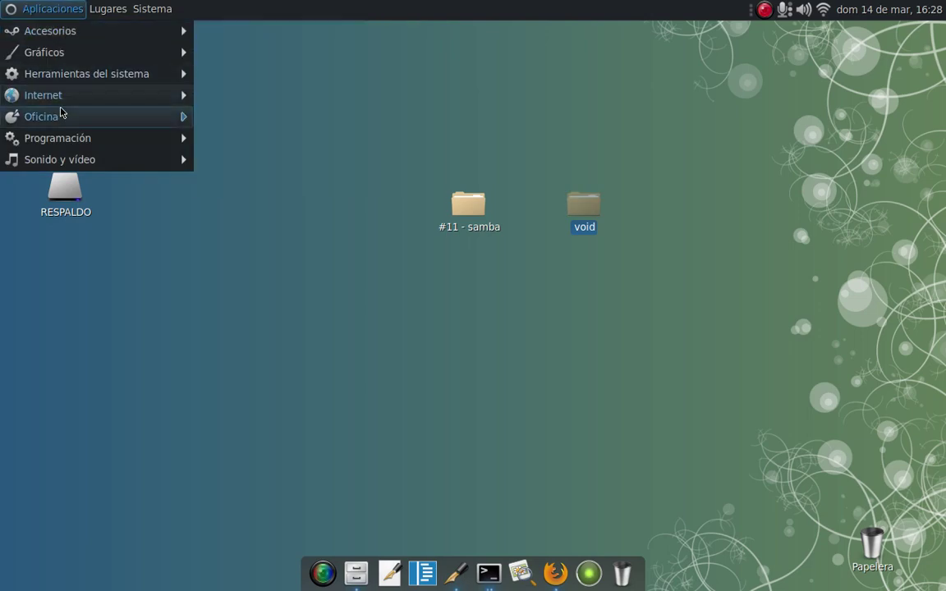
{"action": "mouse_move", "coordinate": [102, 97]}
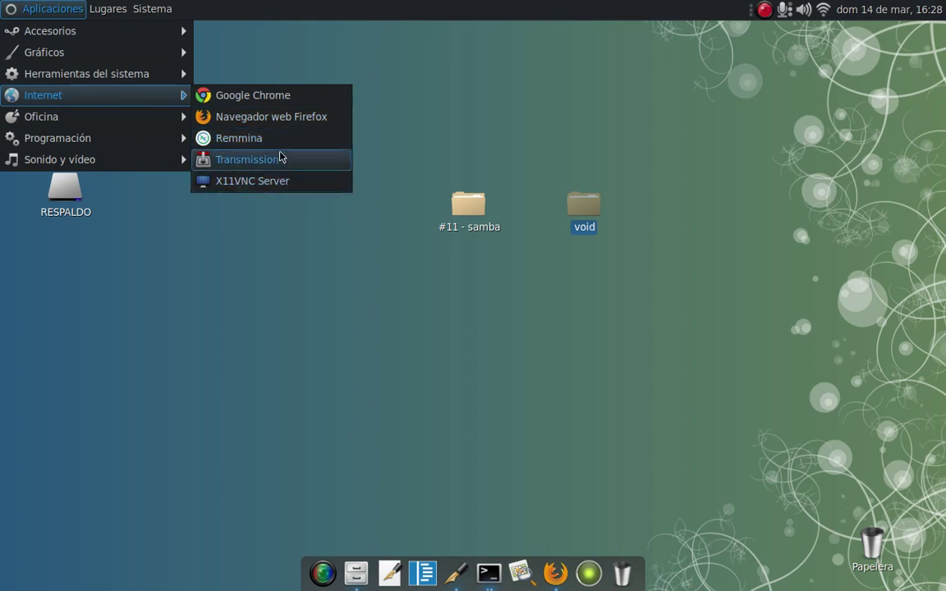
{"action": "left_click", "coordinate": [230, 136]}
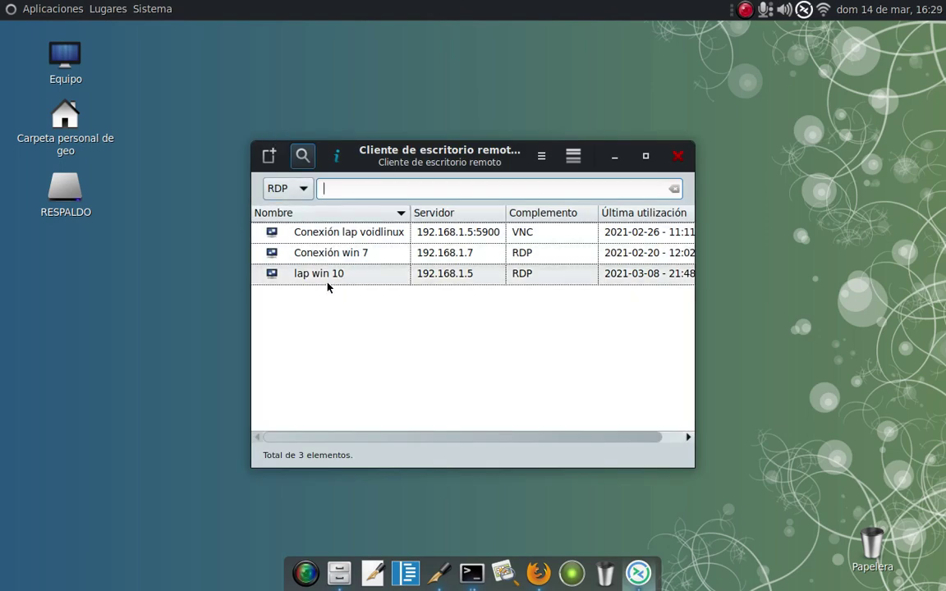
Select the lap win 10 connection, close Remmina's main window and show its tray connection list.
{"action": "left_click", "coordinate": [465, 277]}
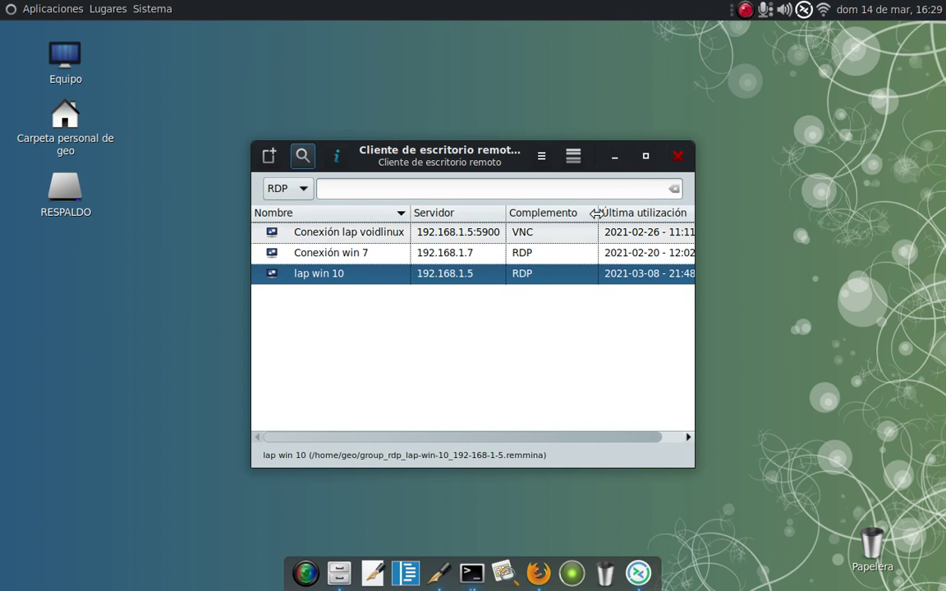
{"action": "left_click", "coordinate": [678, 154]}
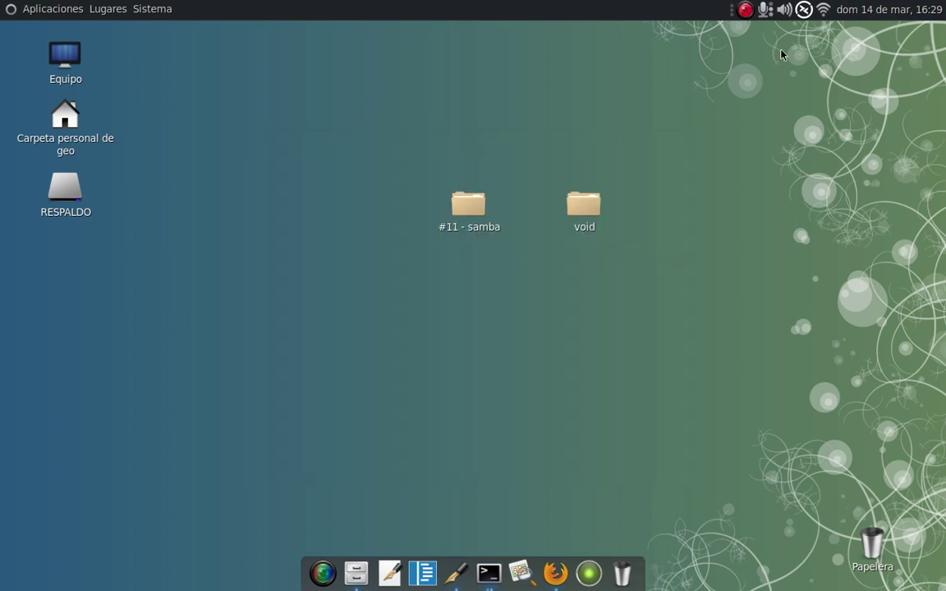
{"action": "left_click", "coordinate": [803, 12]}
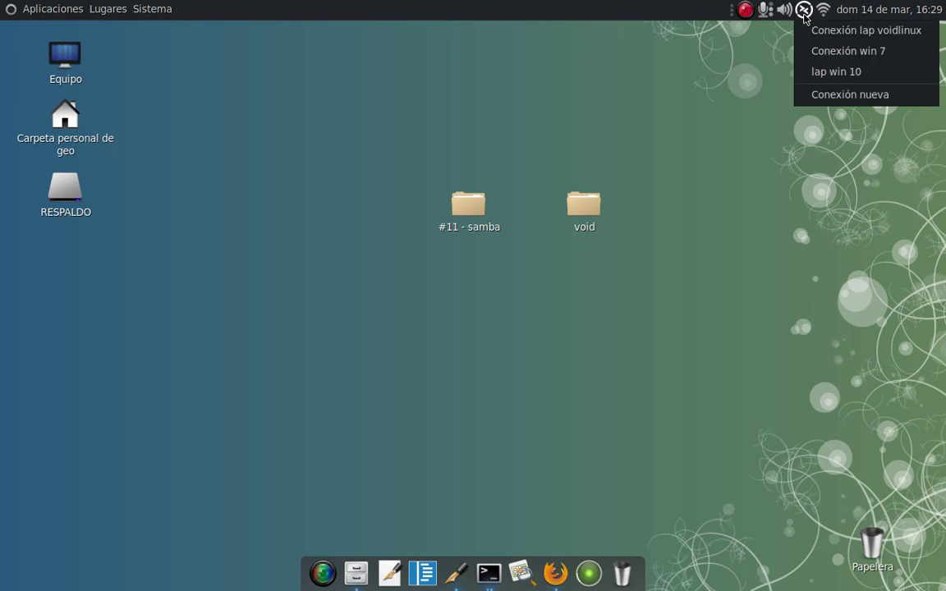
Connect to lap win 10 and log in with the account password.
{"action": "left_click", "coordinate": [822, 77]}
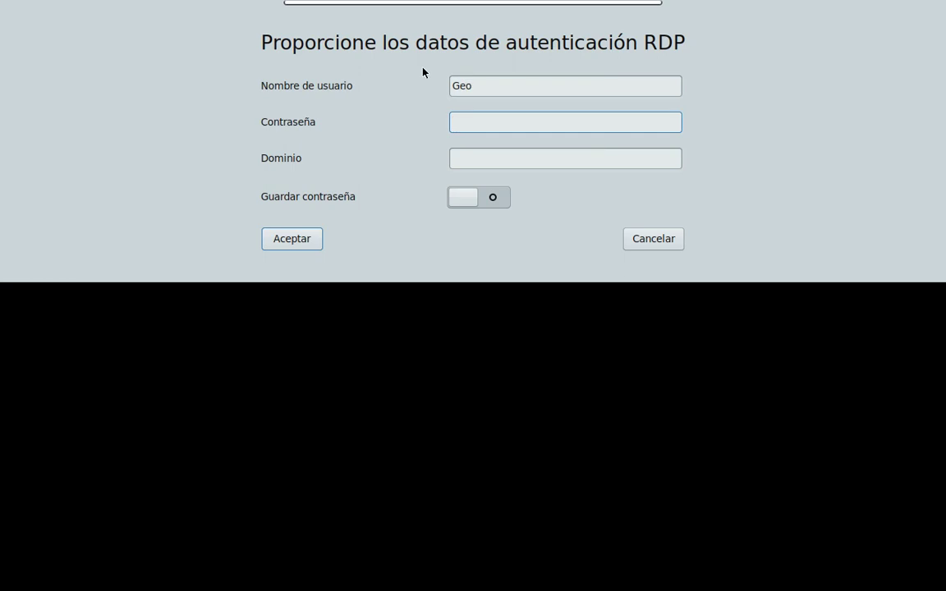
{"action": "type", "text": "***"}
{"action": "left_click", "coordinate": [282, 239]}
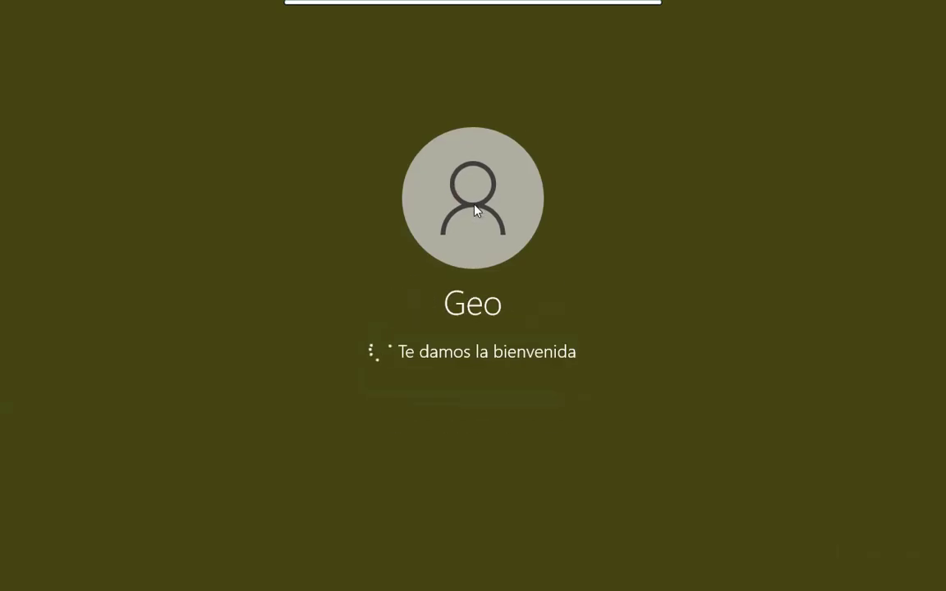
Minimize the remote Windows session and restore it from the dock.
{"action": "mouse_move", "coordinate": [507, 4]}
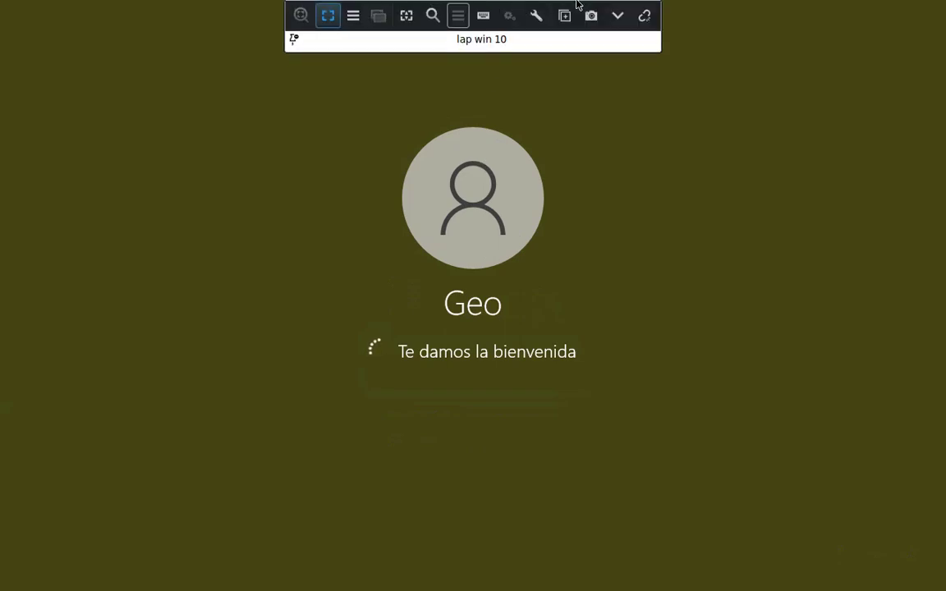
{"action": "left_click", "coordinate": [618, 16]}
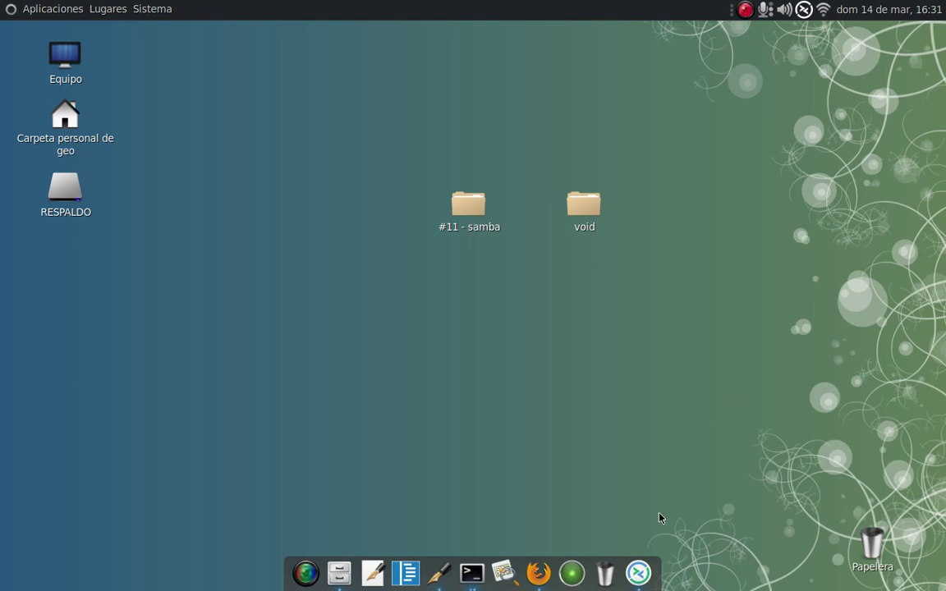
{"action": "left_click", "coordinate": [639, 573]}
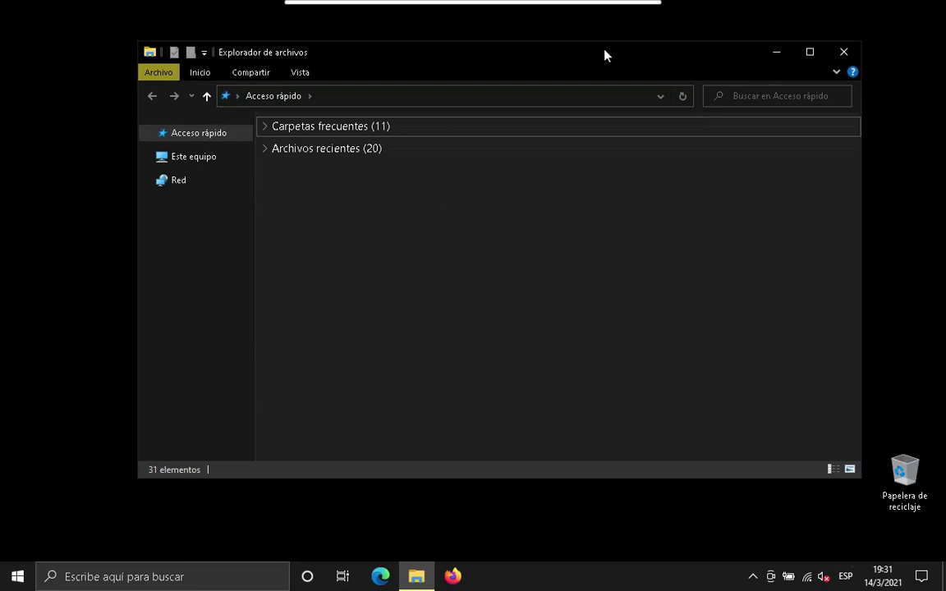
Expand Red in File Explorer to show tsclient and DESKTOP-U4J38R2, then minimize the session.
{"action": "left_click", "coordinate": [775, 51]}
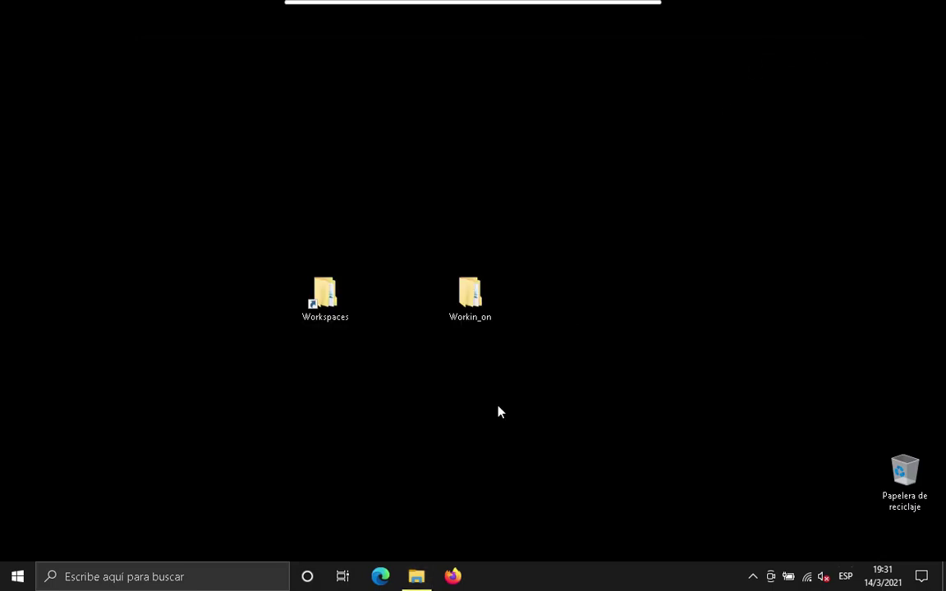
{"action": "left_click", "coordinate": [417, 577]}
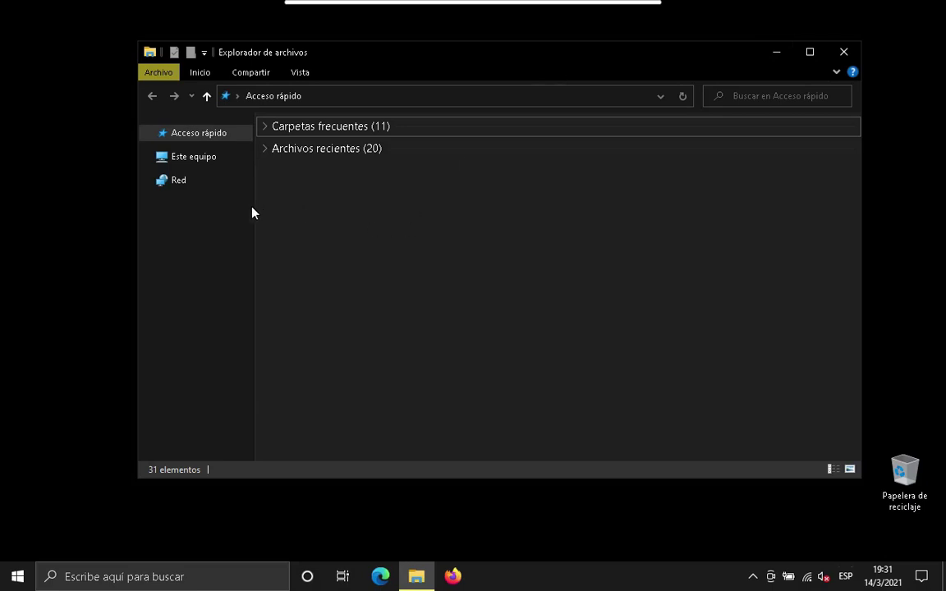
{"action": "left_click", "coordinate": [179, 186]}
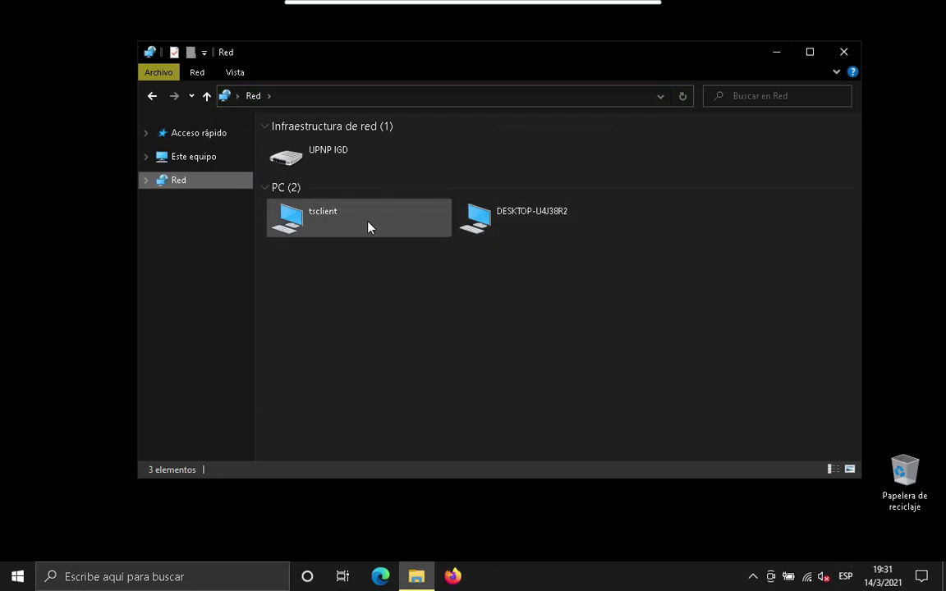
{"action": "left_click", "coordinate": [146, 180]}
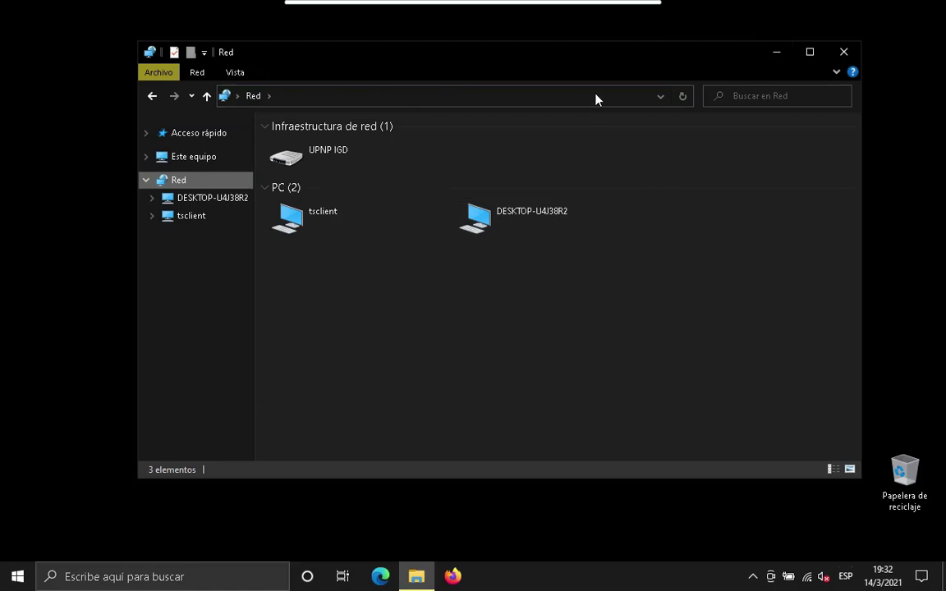
{"action": "mouse_move", "coordinate": [621, 15]}
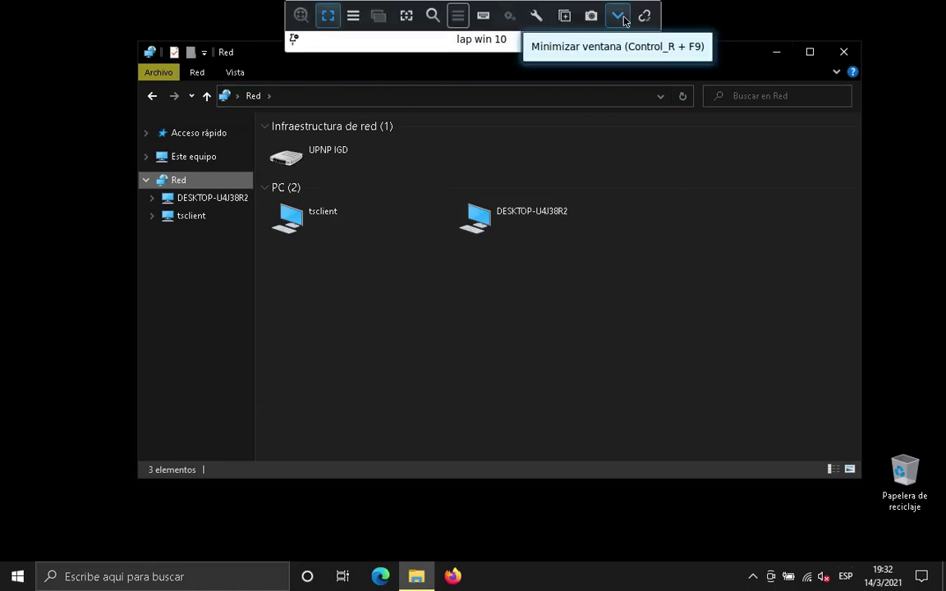
{"action": "left_click", "coordinate": [621, 15]}
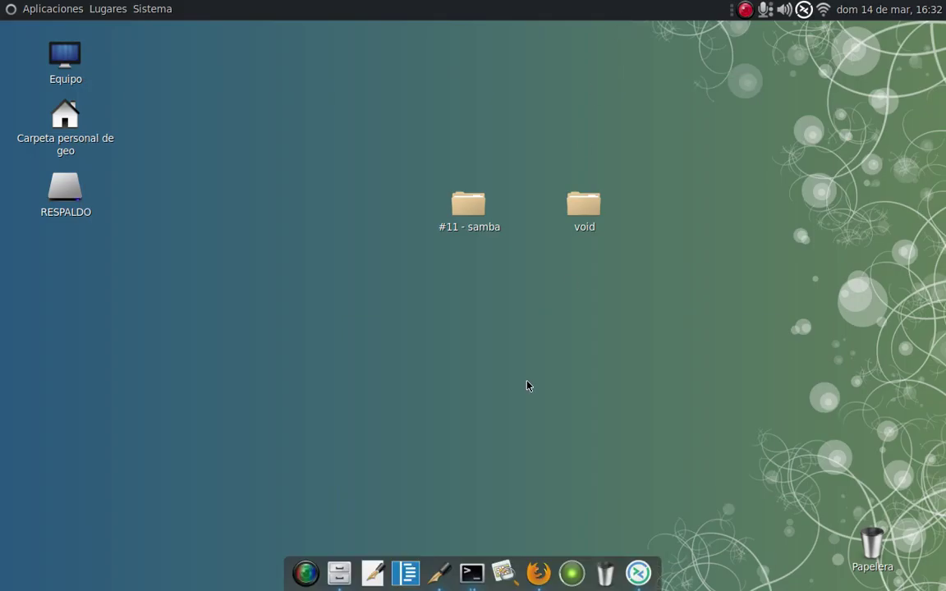
Clear the terminal and run ip a to list the network interfaces.
{"action": "left_click", "coordinate": [472, 573]}
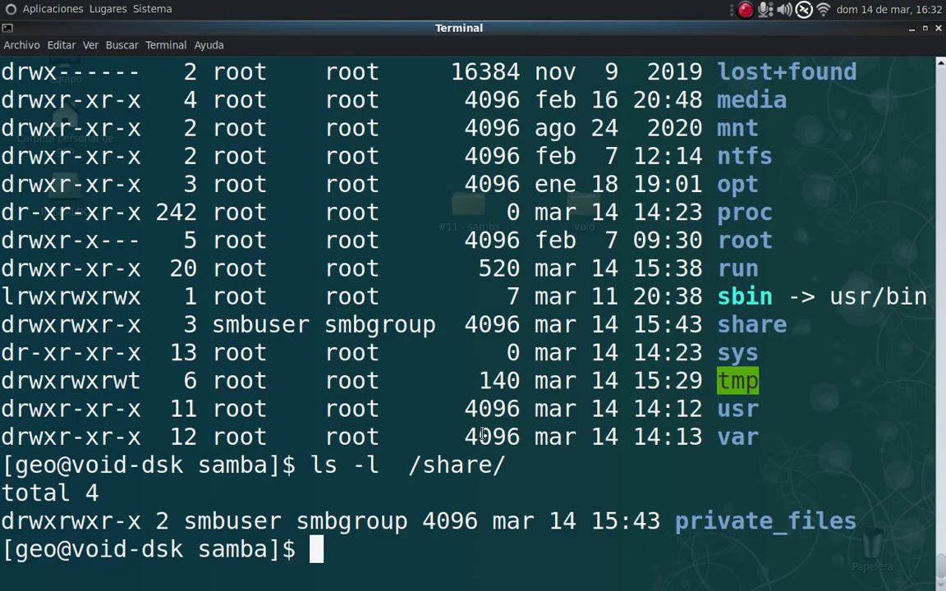
{"action": "key", "text": "ctrl+l"}
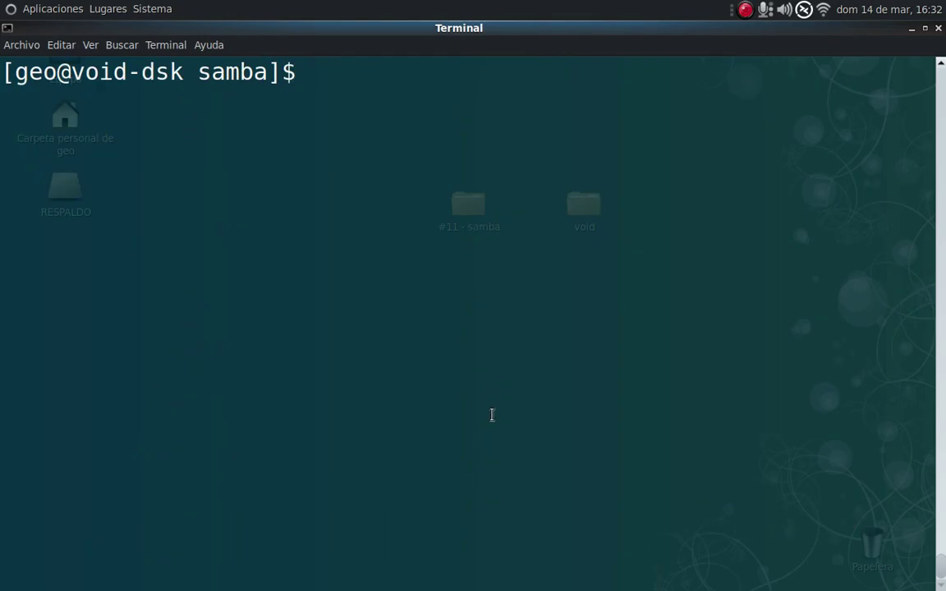
{"action": "type", "text": "ip a"}
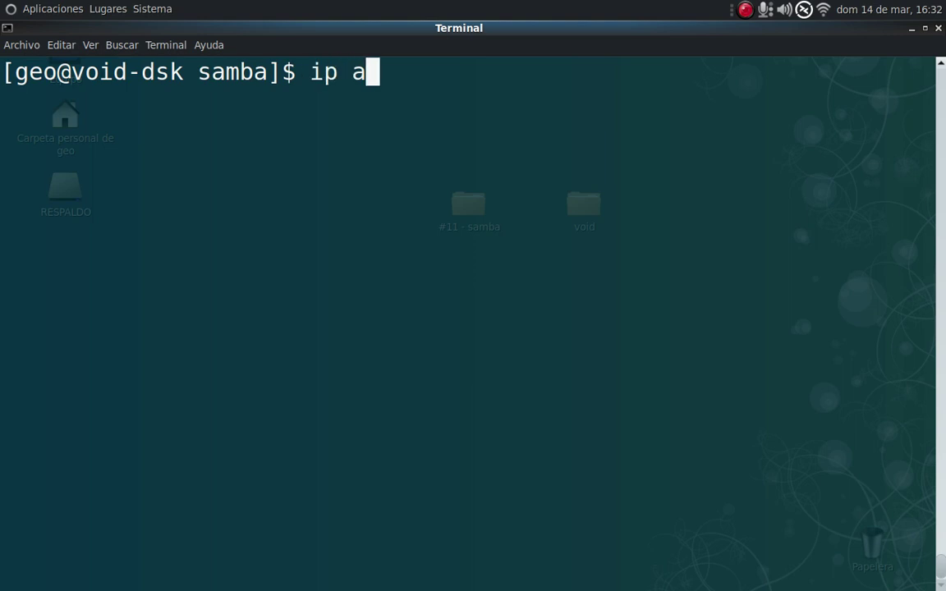
{"action": "key", "text": "Return"}
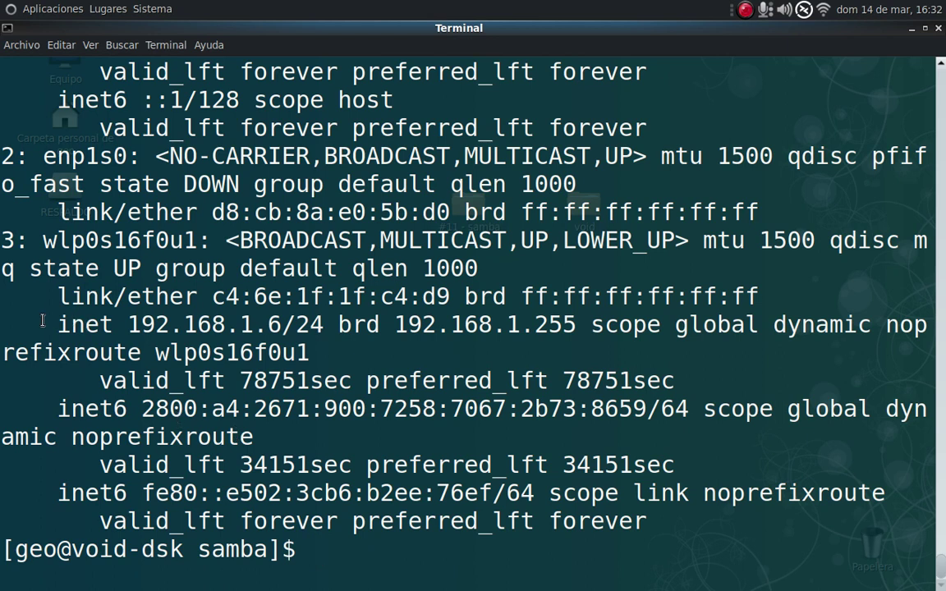
Select wlp0s16f0u1's IP address 192.168.1.6, then minimize the terminal.
{"action": "left_click_drag", "start_coordinate": [43, 324], "coordinate": [123, 304]}
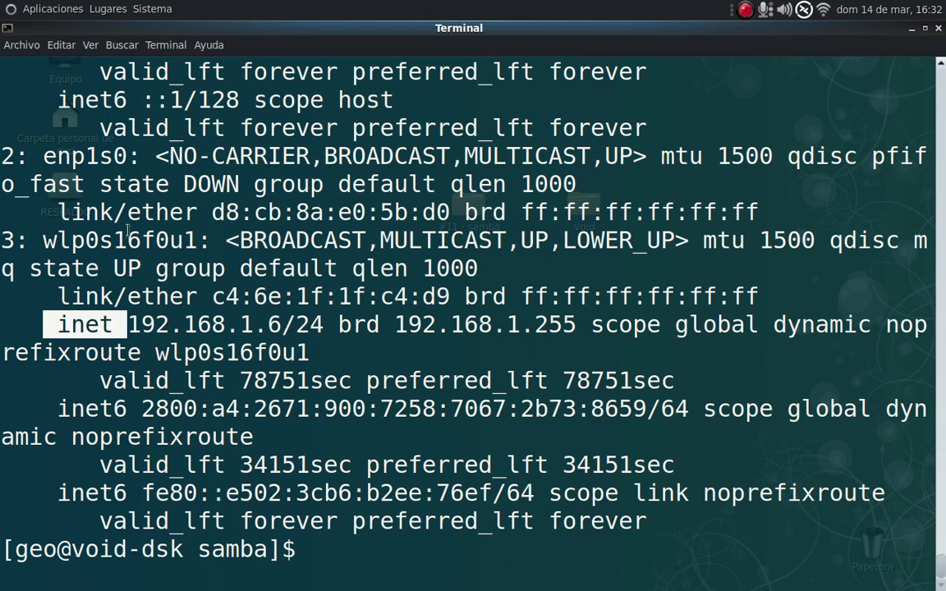
{"action": "double_click", "coordinate": [74, 238]}
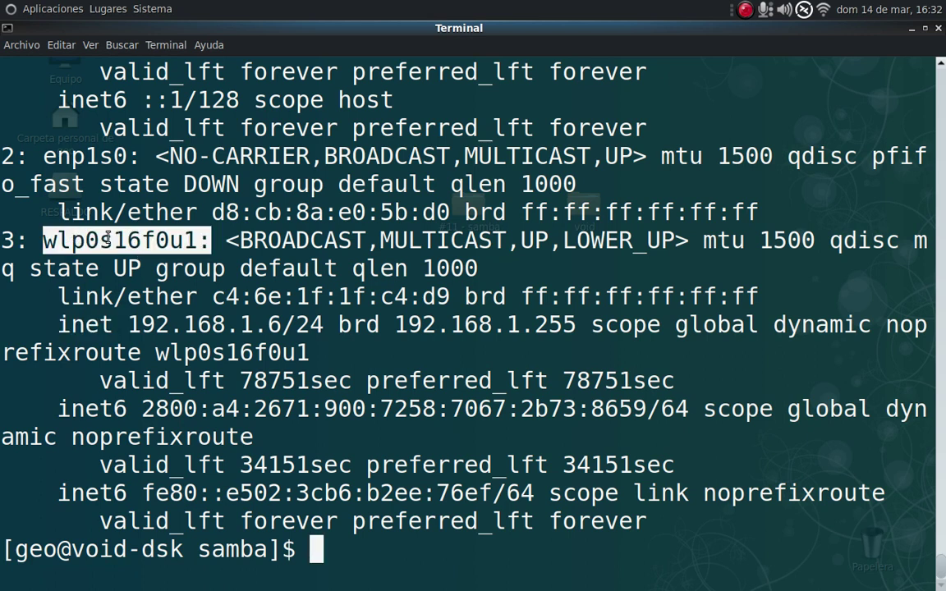
{"action": "left_click_drag", "start_coordinate": [44, 240], "coordinate": [194, 244]}
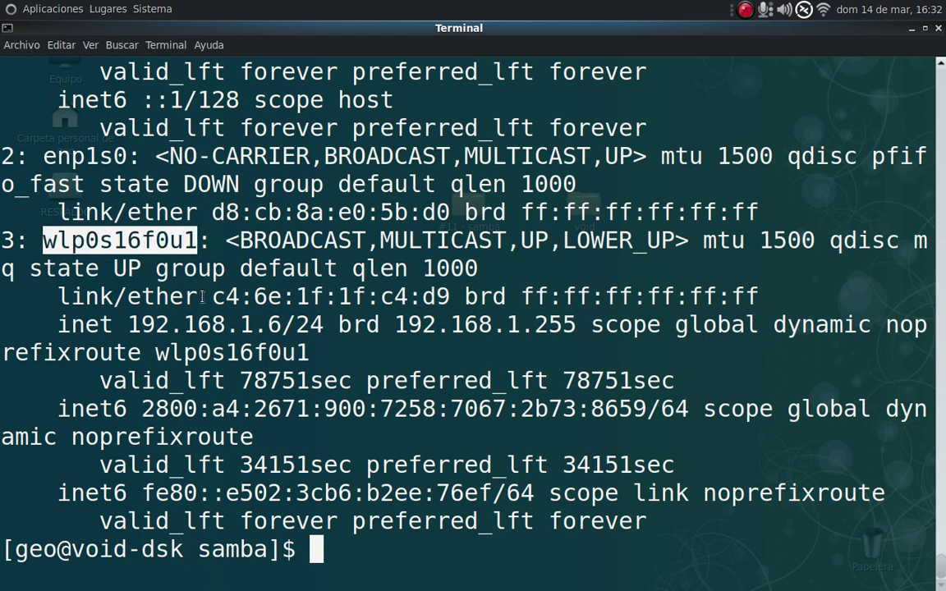
{"action": "left_click", "coordinate": [127, 320]}
{"action": "left_click_drag", "start_coordinate": [127, 320], "coordinate": [243, 326]}
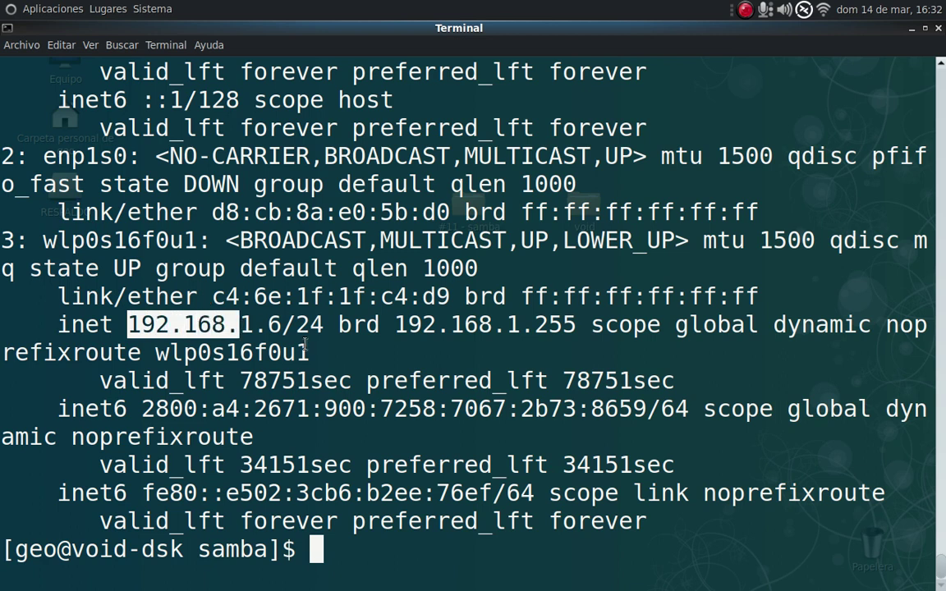
{"action": "left_click_drag", "start_coordinate": [282, 325], "coordinate": [189, 323]}
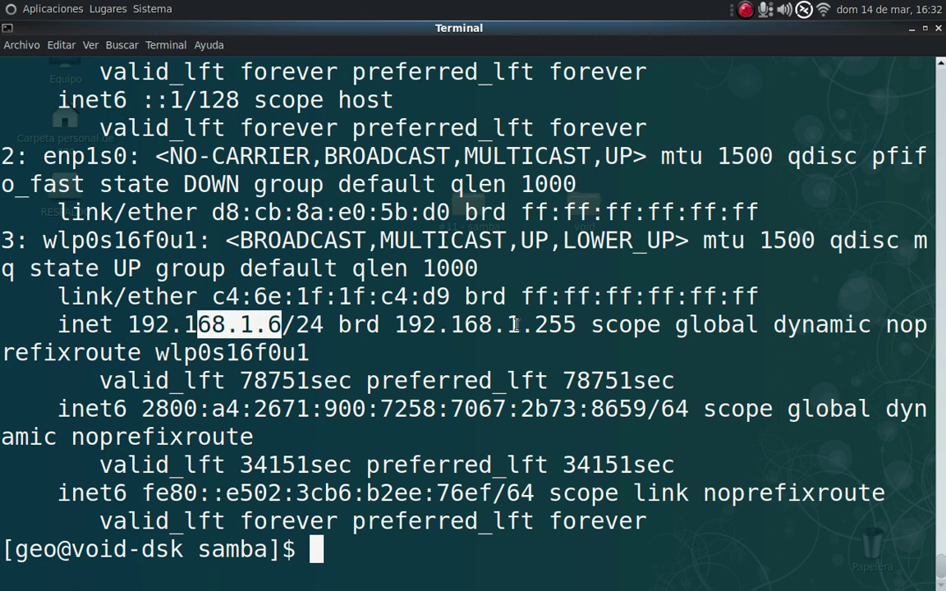
{"action": "left_click", "coordinate": [911, 31]}
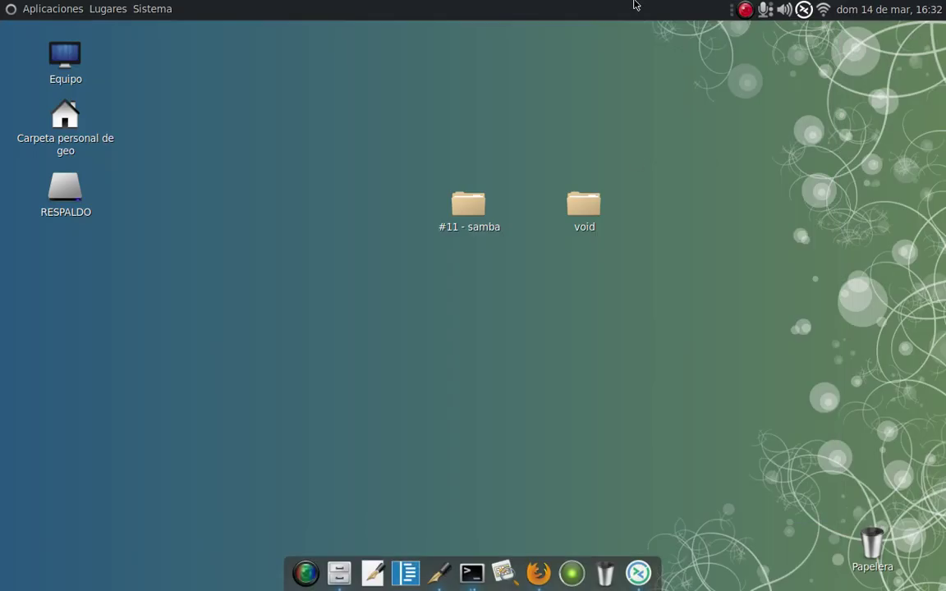
Navigate File Explorer to \\192.168.1.6 and open its empty Protected files share.
{"action": "left_click", "coordinate": [638, 572]}
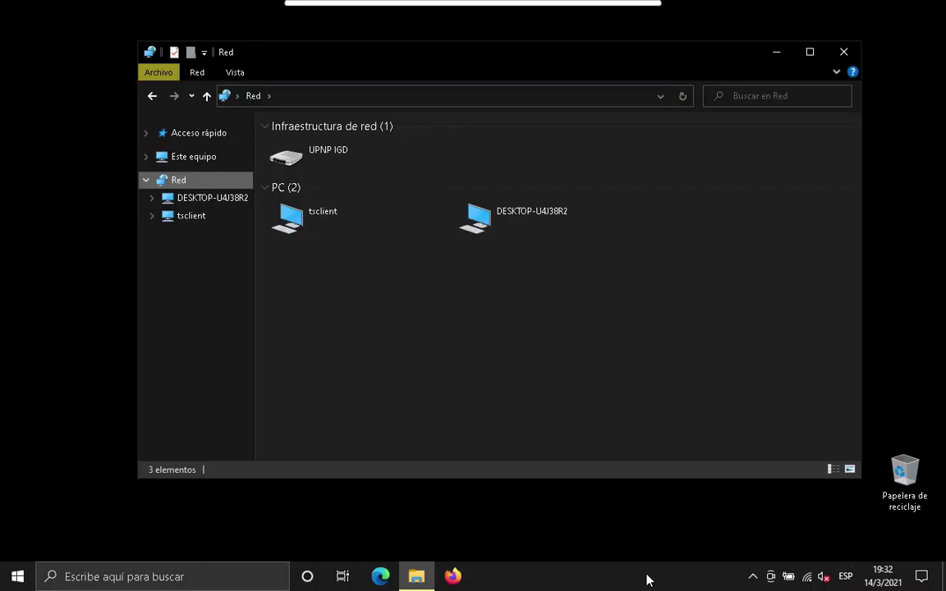
{"action": "left_click", "coordinate": [354, 96]}
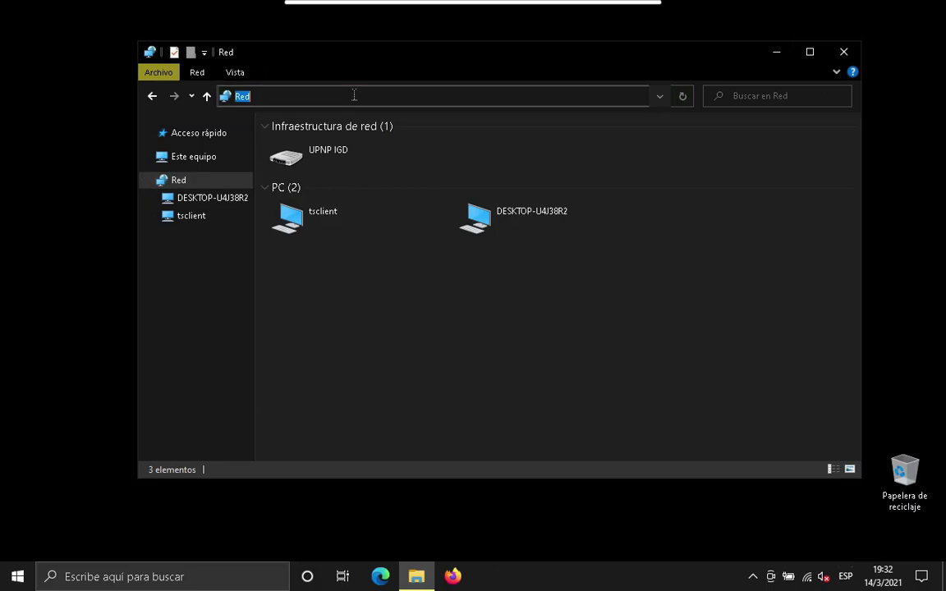
{"action": "type", "text": "\\\\"}
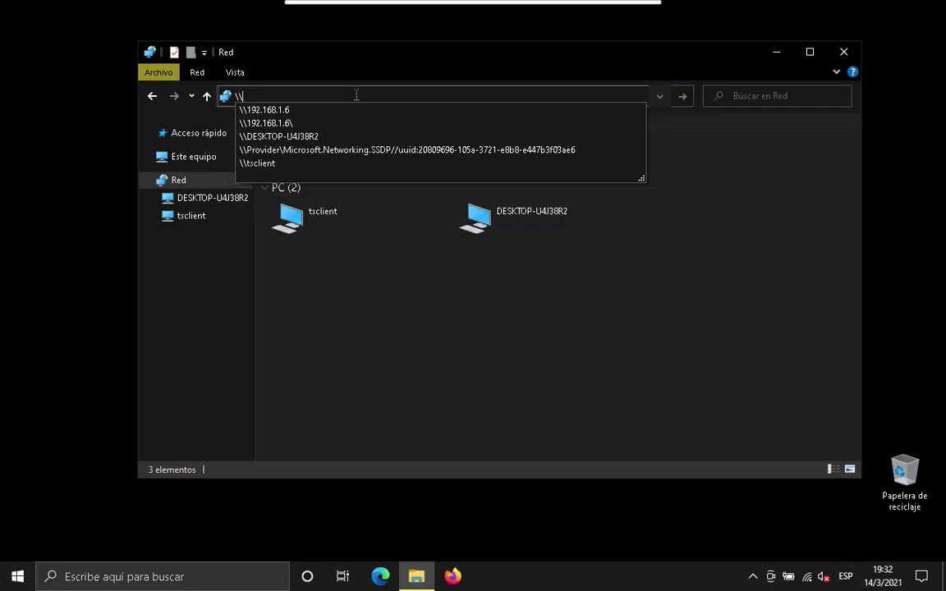
{"action": "type", "text": "192"}
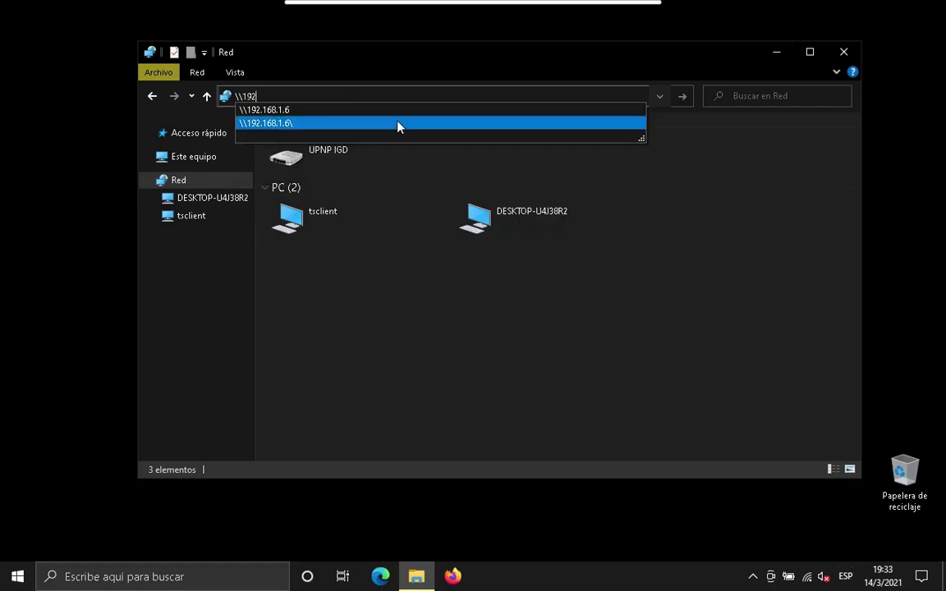
{"action": "left_click", "coordinate": [342, 110]}
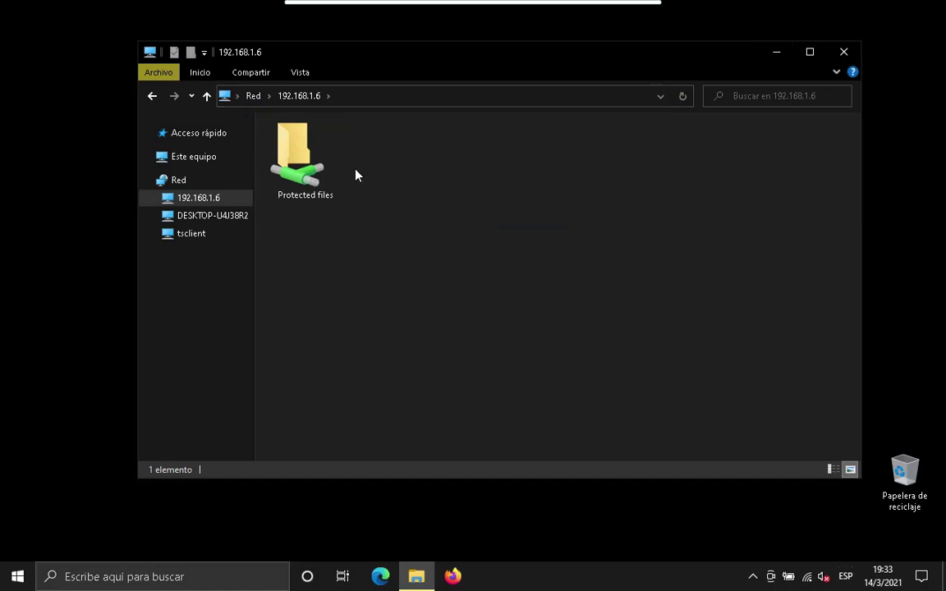
{"action": "double_click", "coordinate": [314, 171]}
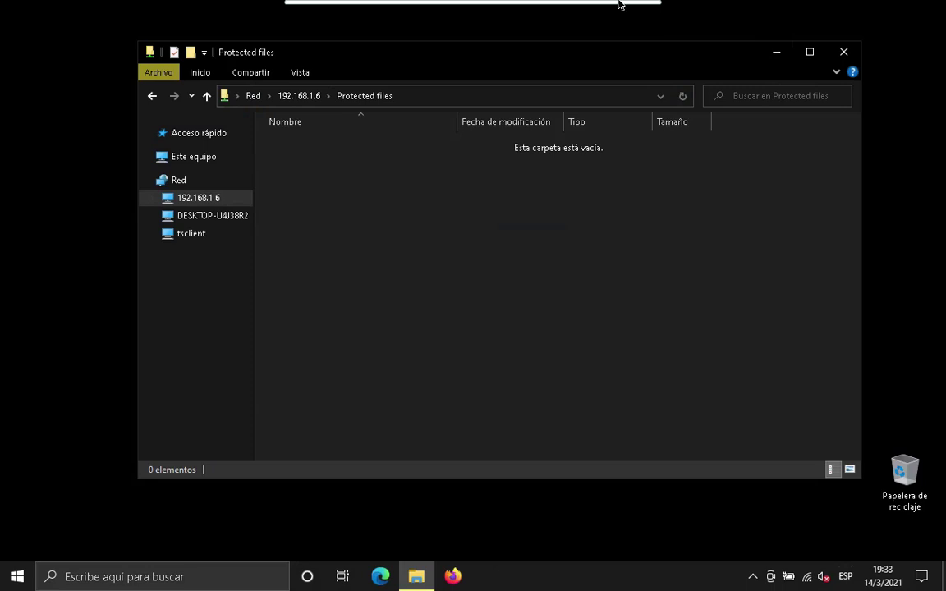
{"action": "right_click", "coordinate": [413, 235]}
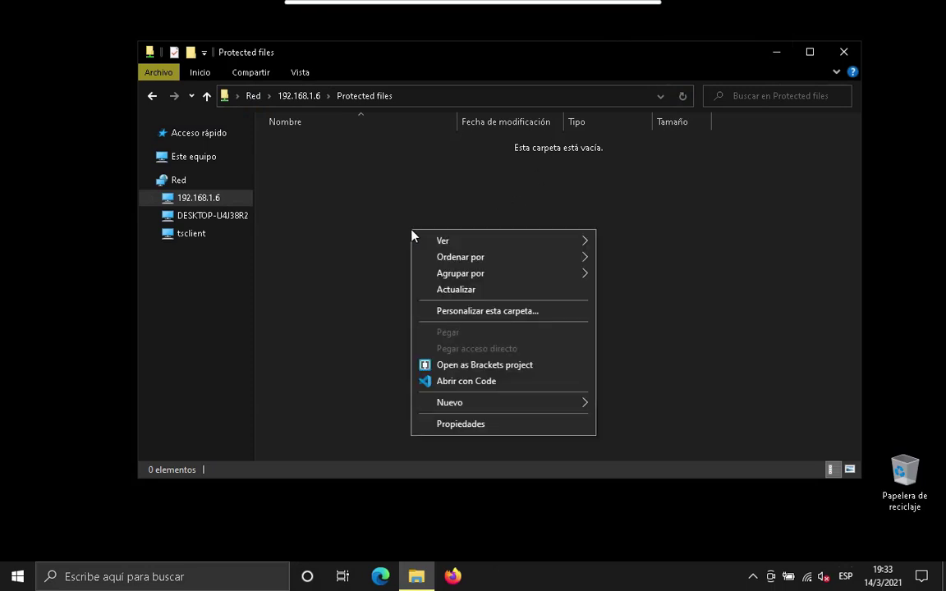
{"action": "mouse_move", "coordinate": [557, 412]}
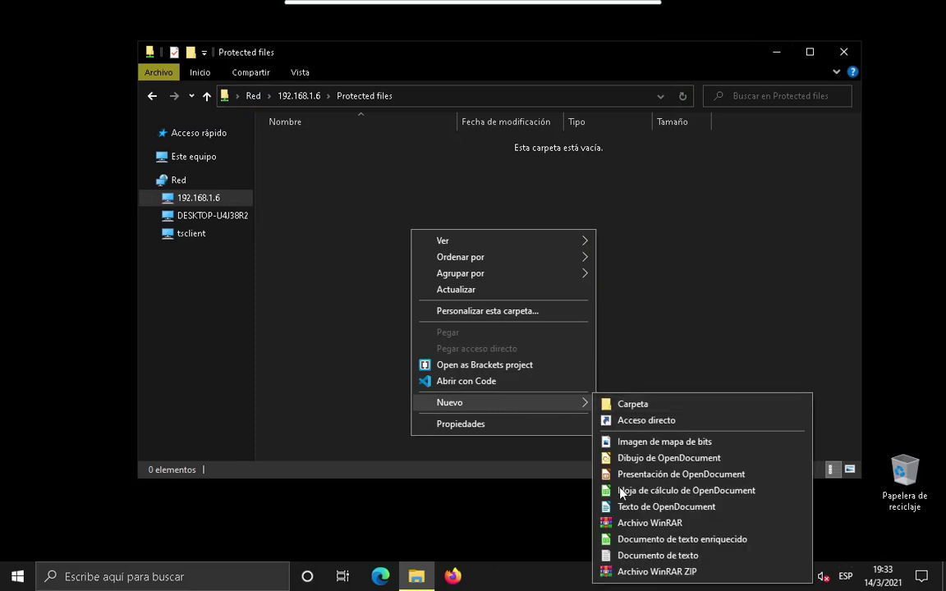
{"action": "left_click", "coordinate": [624, 556]}
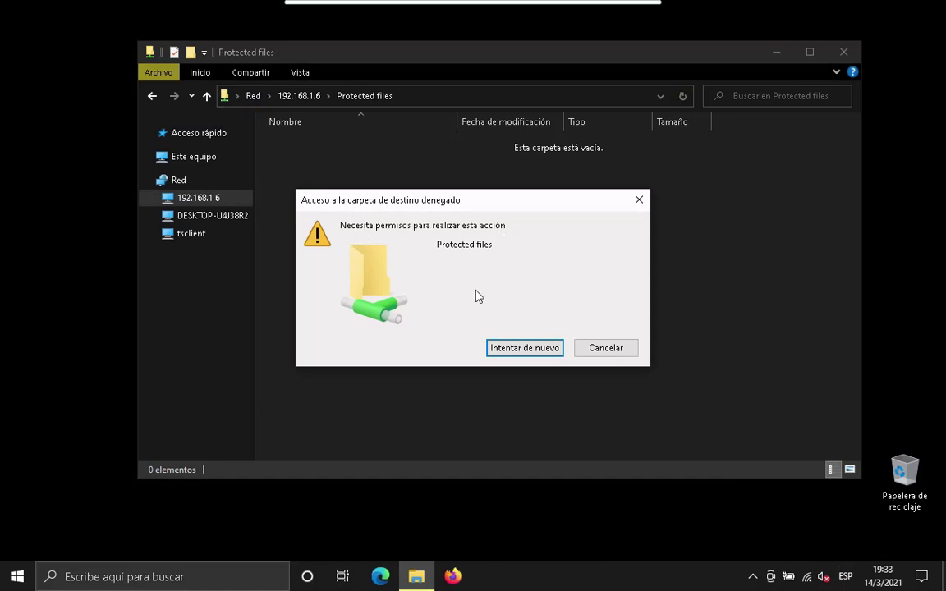
{"action": "left_click", "coordinate": [607, 347]}
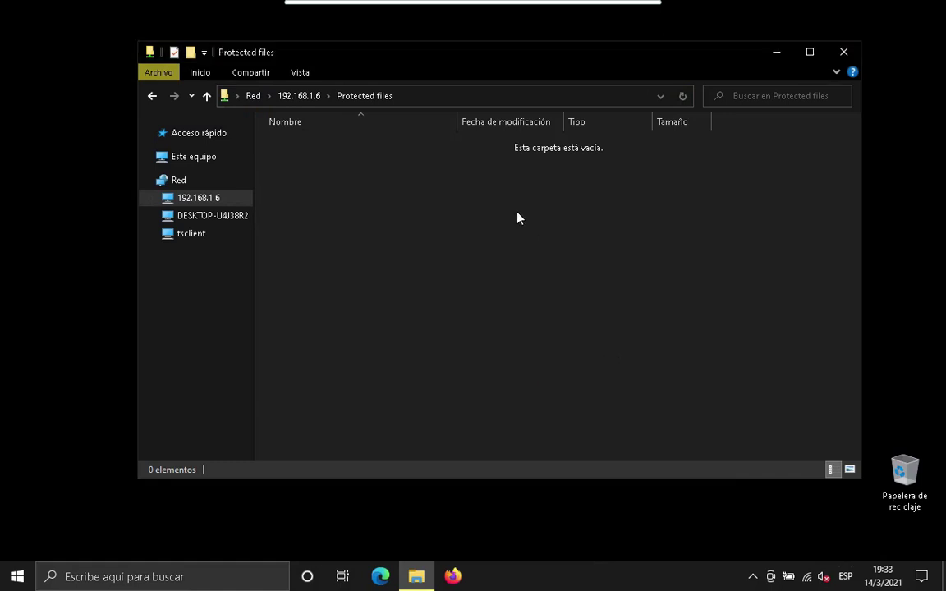
{"action": "right_click", "coordinate": [516, 217]}
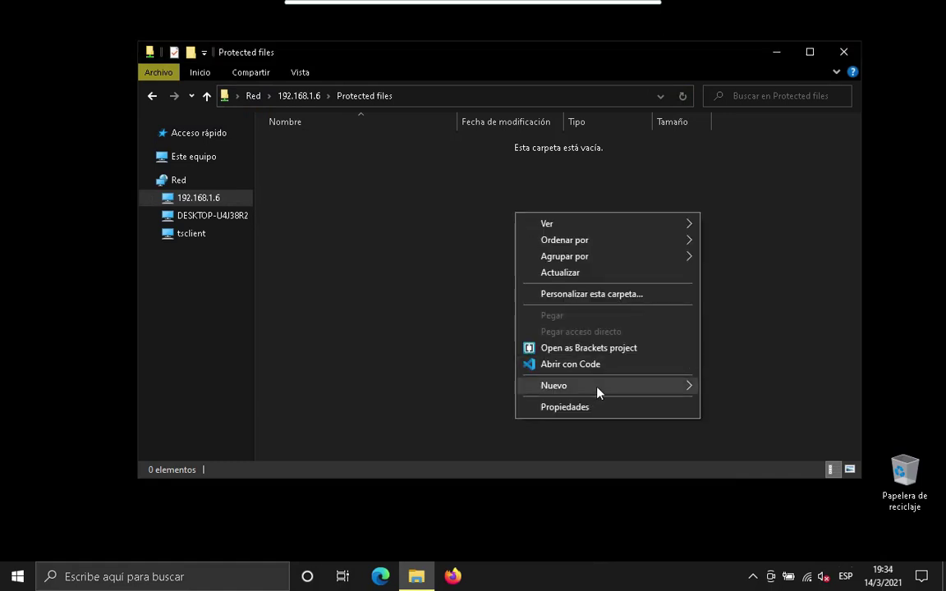
{"action": "mouse_move", "coordinate": [655, 392]}
{"action": "left_click", "coordinate": [714, 388]}
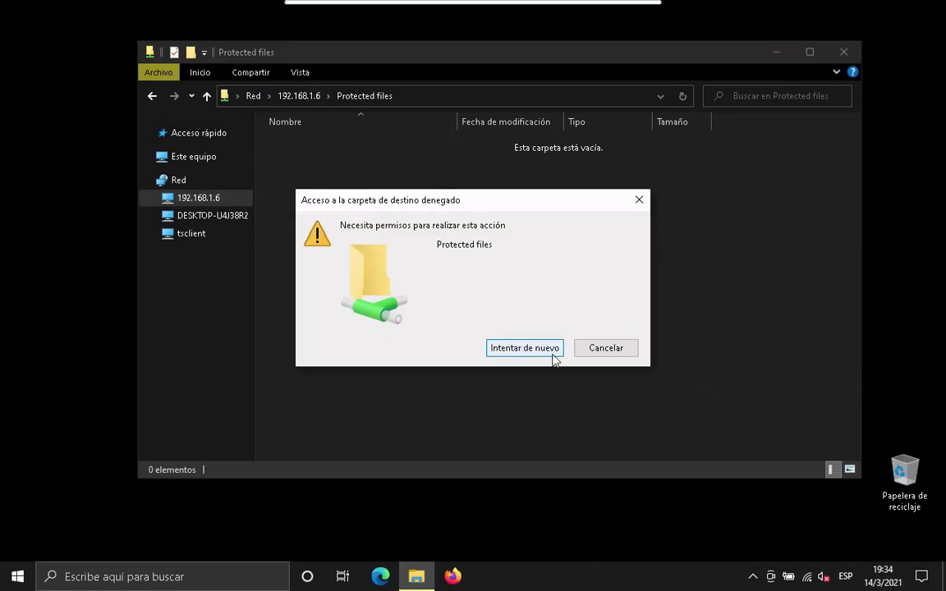
{"action": "left_click", "coordinate": [606, 348]}
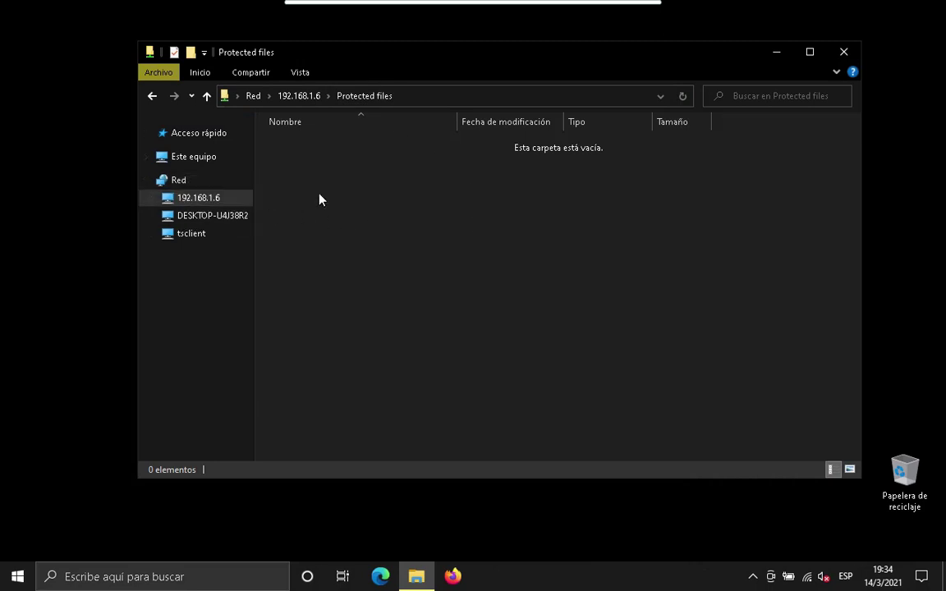
Start Conectar a unidad de red from Este equipo with drive Z:, and reveal the share's full path.
{"action": "right_click", "coordinate": [197, 165]}
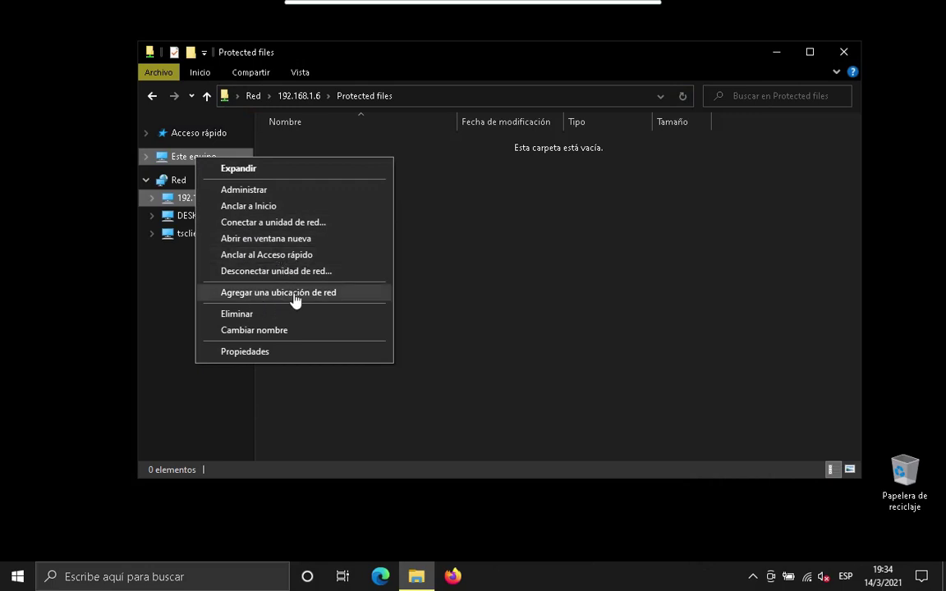
{"action": "left_click", "coordinate": [278, 223]}
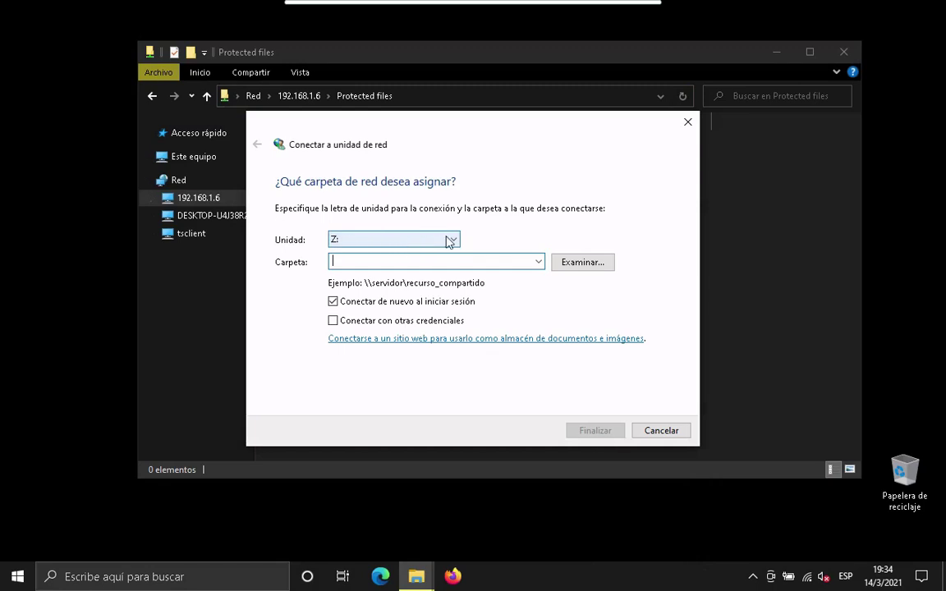
{"action": "left_click", "coordinate": [337, 244]}
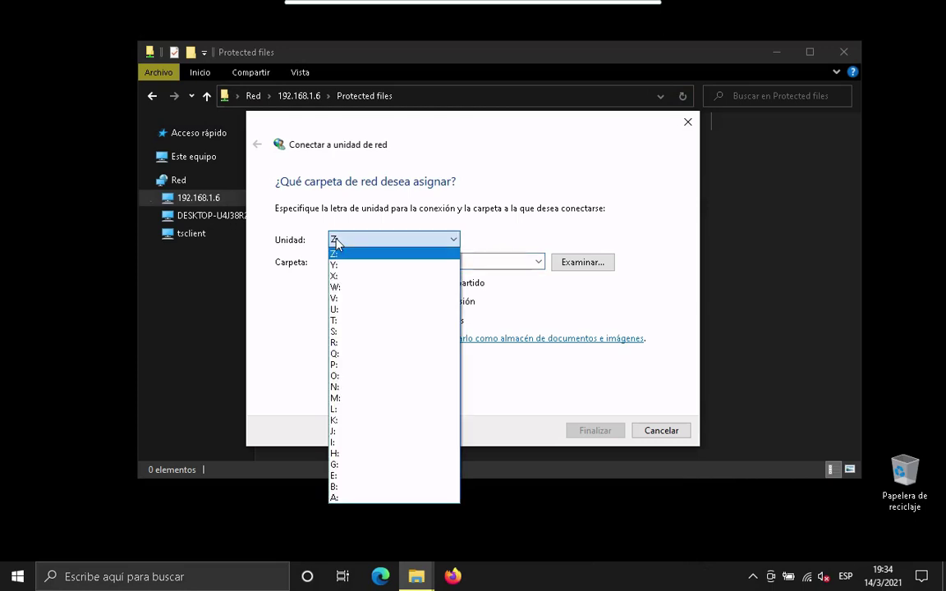
{"action": "left_click", "coordinate": [336, 239]}
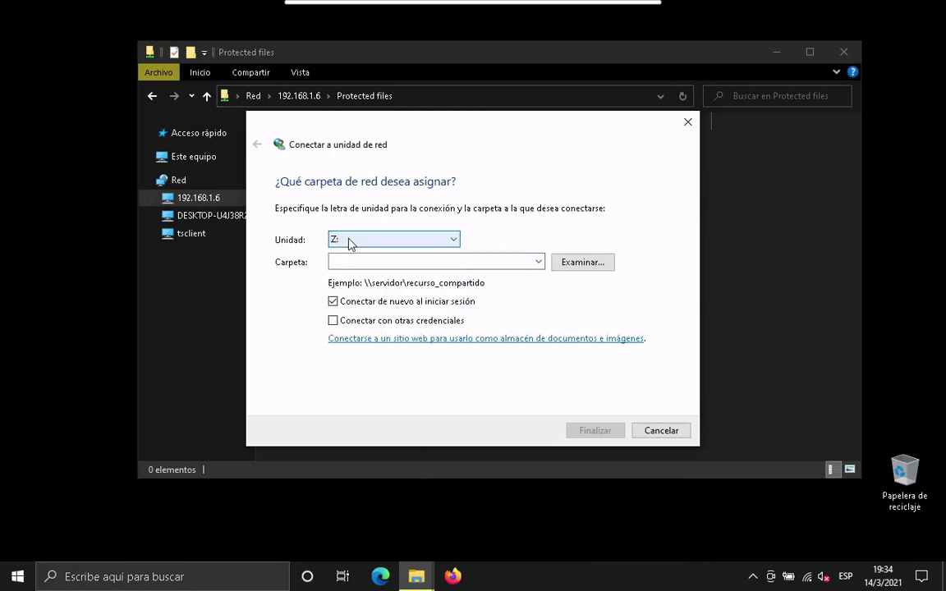
{"action": "left_click", "coordinate": [354, 262]}
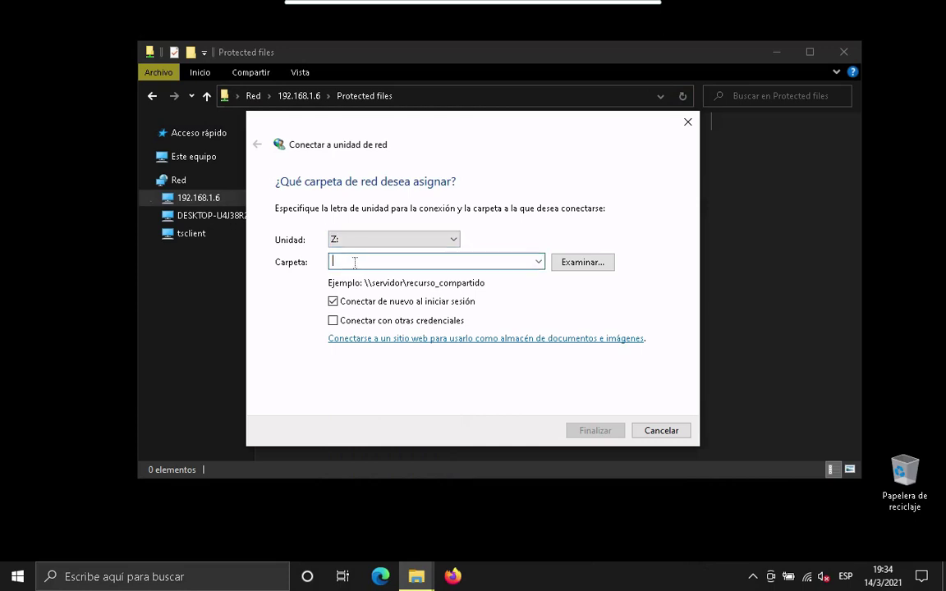
{"action": "left_click", "coordinate": [404, 96]}
{"action": "key", "text": "ctrl+c"}
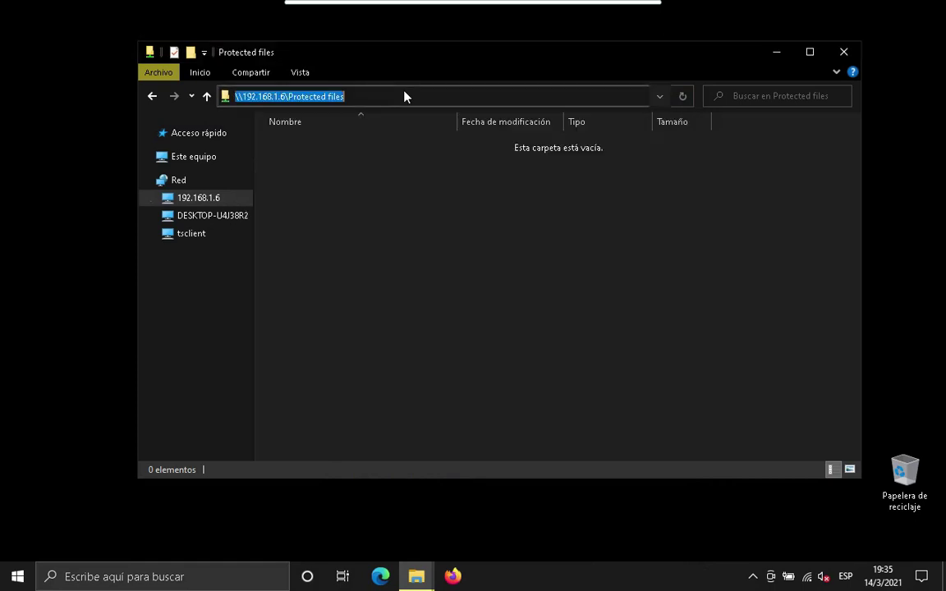
Paste \\192.168.1.6\Protected files into the Carpeta field and finish mapping it as Z:.
{"action": "right_click", "coordinate": [299, 98]}
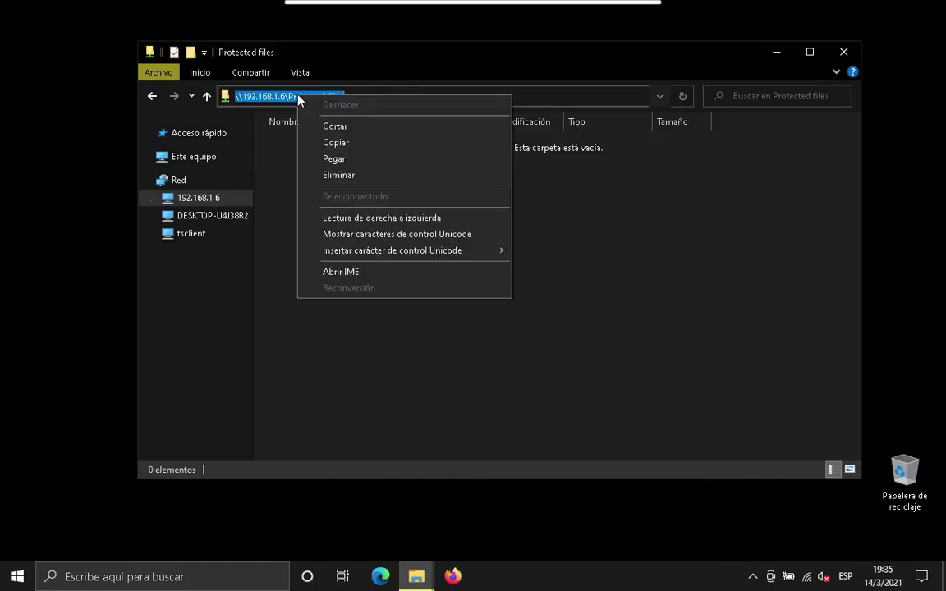
{"action": "left_click", "coordinate": [354, 143]}
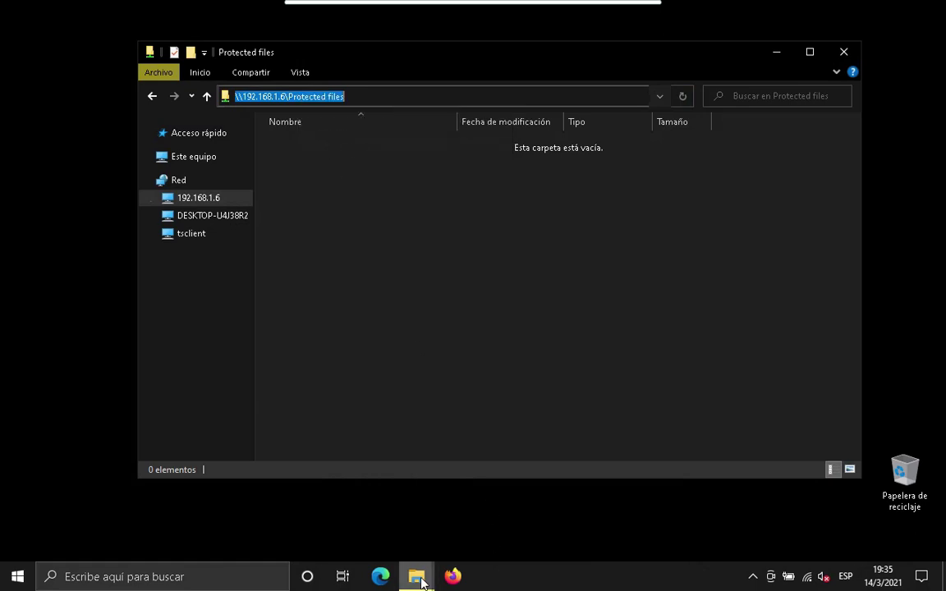
{"action": "mouse_move", "coordinate": [419, 580]}
{"action": "left_click", "coordinate": [465, 504]}
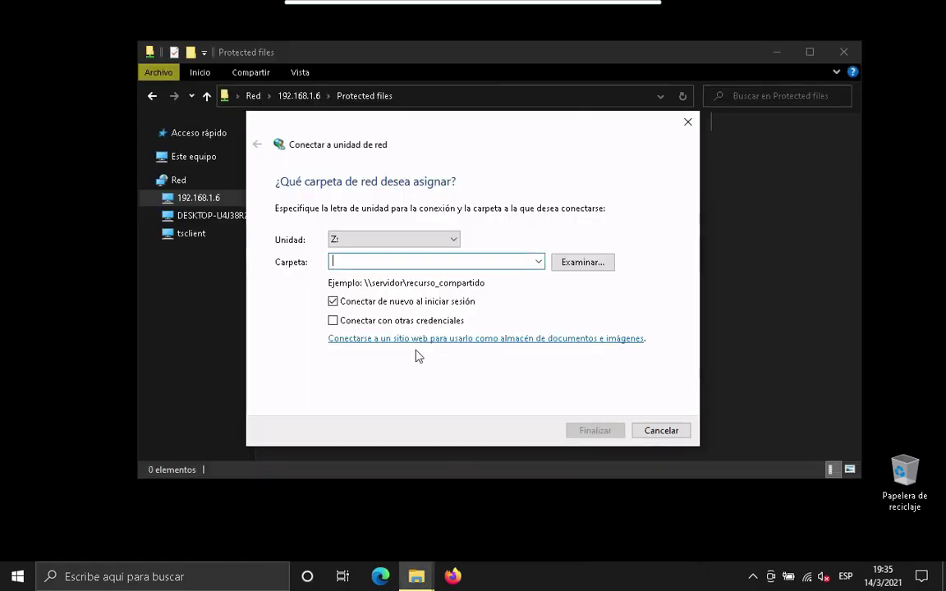
{"action": "right_click", "coordinate": [362, 260]}
{"action": "left_click", "coordinate": [404, 325]}
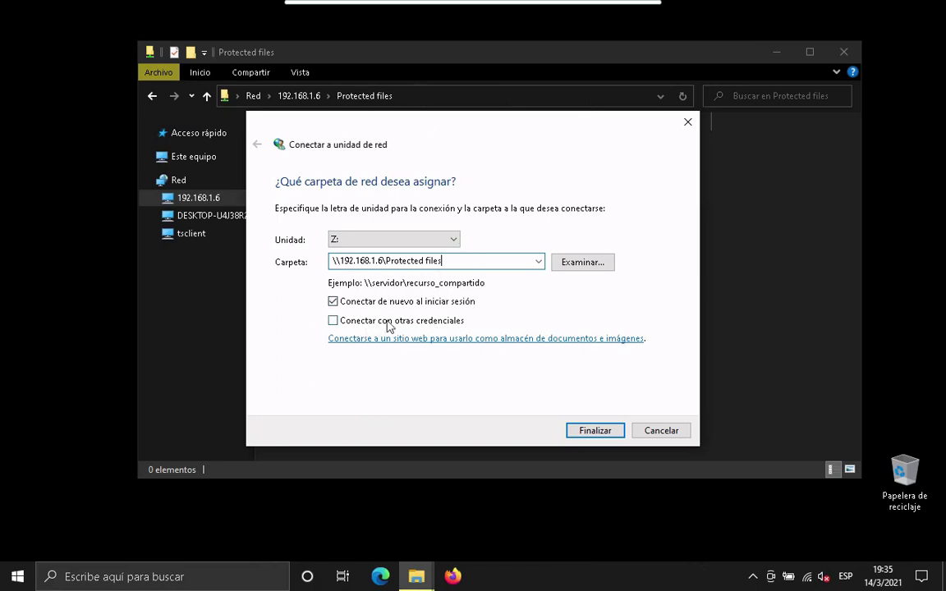
{"action": "left_click", "coordinate": [606, 430]}
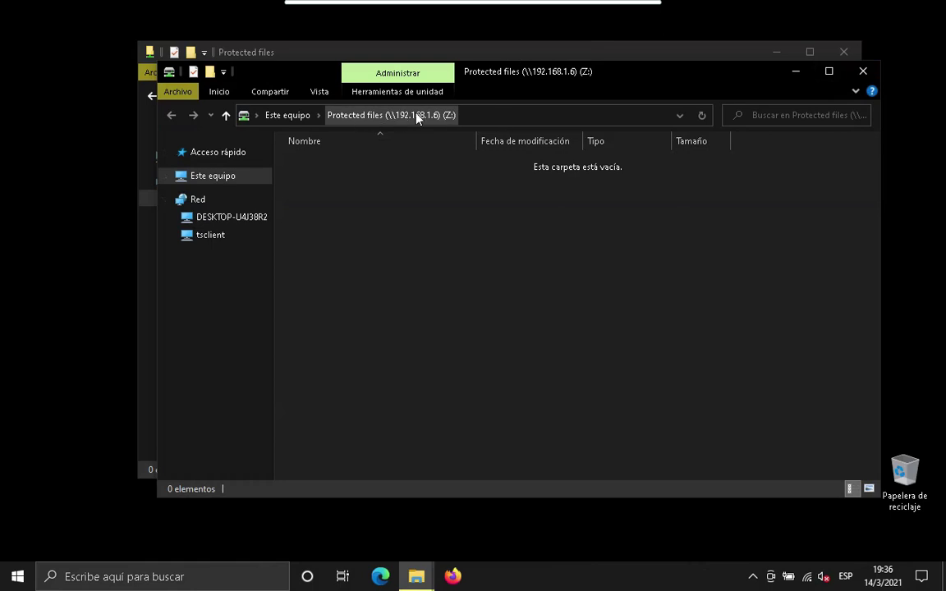
Rename the Protected files network drive to Boletines en VoidLinux.
{"action": "left_click", "coordinate": [282, 120]}
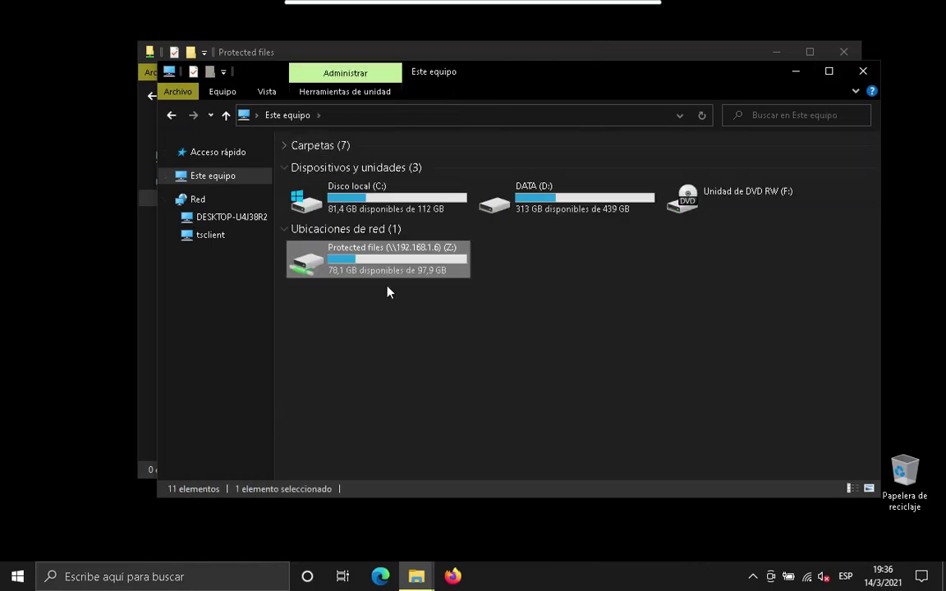
{"action": "left_click", "coordinate": [391, 357]}
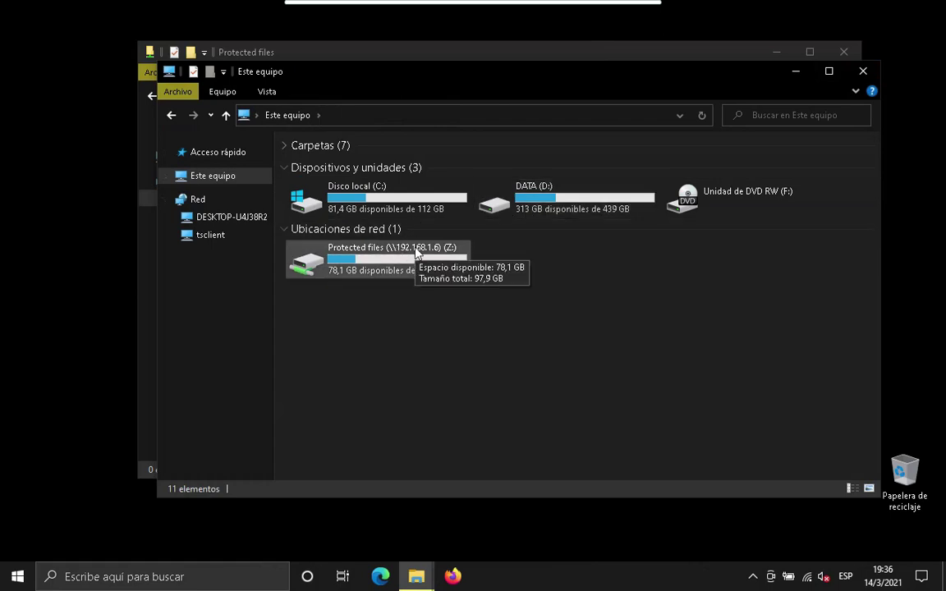
{"action": "right_click", "coordinate": [415, 253]}
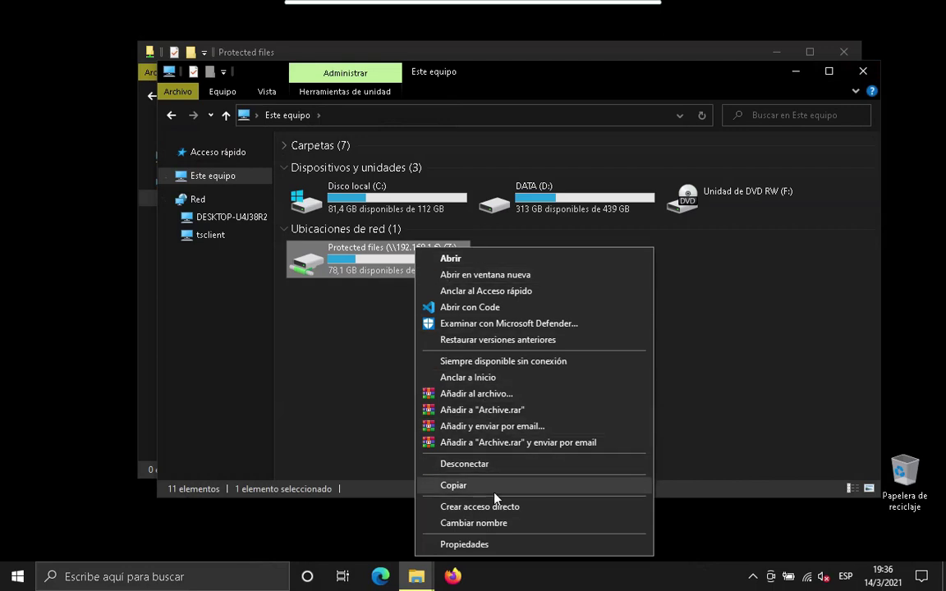
{"action": "left_click", "coordinate": [496, 530]}
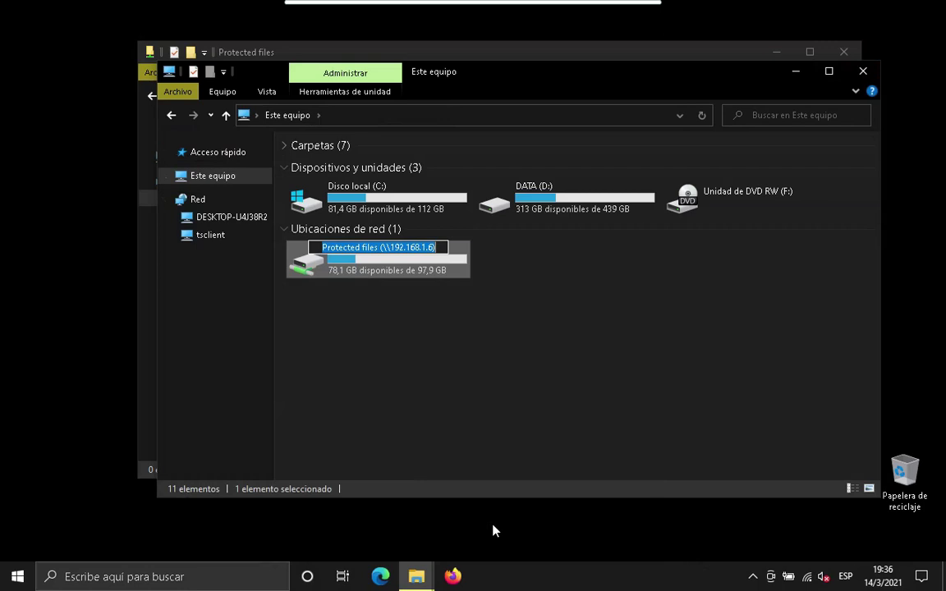
{"action": "key", "text": "End"}
{"action": "key", "text": "BackSpace"}
{"action": "key", "text": "BackSpace"}
{"action": "key", "text": "BackSpace"}
{"action": "key", "text": "BackSpace"}
{"action": "key", "text": "BackSpace"}
{"action": "key", "text": "BackSpace"}
{"action": "key", "text": "BackSpace"}
{"action": "key", "text": "BackSpace"}
{"action": "key", "text": "BackSpace"}
{"action": "key", "text": "BackSpace"}
{"action": "key", "text": "BackSpace"}
{"action": "key", "text": "BackSpace"}
{"action": "key", "text": "BackSpace"}
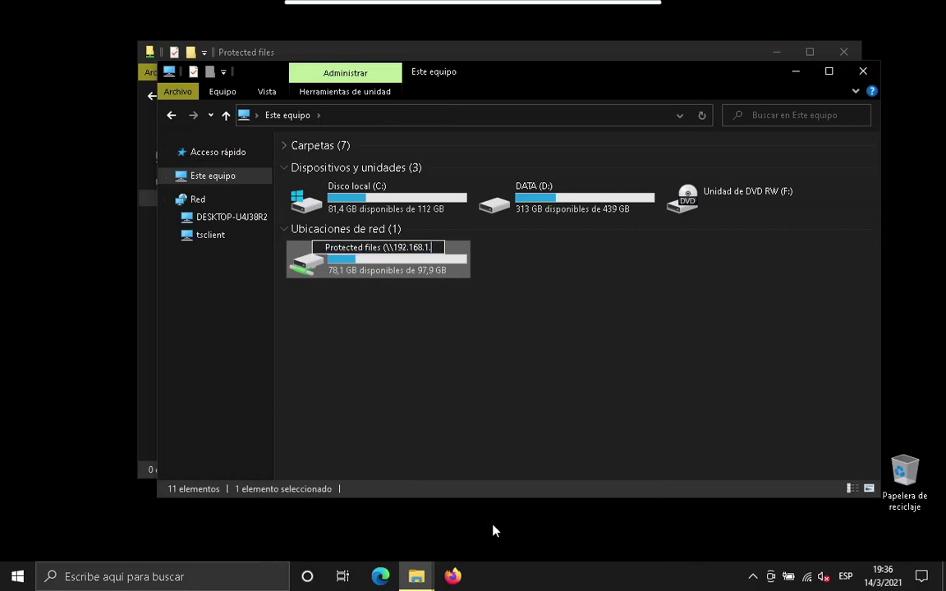
{"action": "key", "text": "BackSpace"}
{"action": "key", "text": "BackSpace"}
{"action": "key", "text": "BackSpace"}
{"action": "key", "text": "BackSpace"}
{"action": "key", "text": "BackSpace"}
{"action": "key", "text": "BackSpace"}
{"action": "key", "text": "BackSpace"}
{"action": "key", "text": "BackSpace"}
{"action": "key", "text": "BackSpace"}
{"action": "key", "text": "BackSpace"}
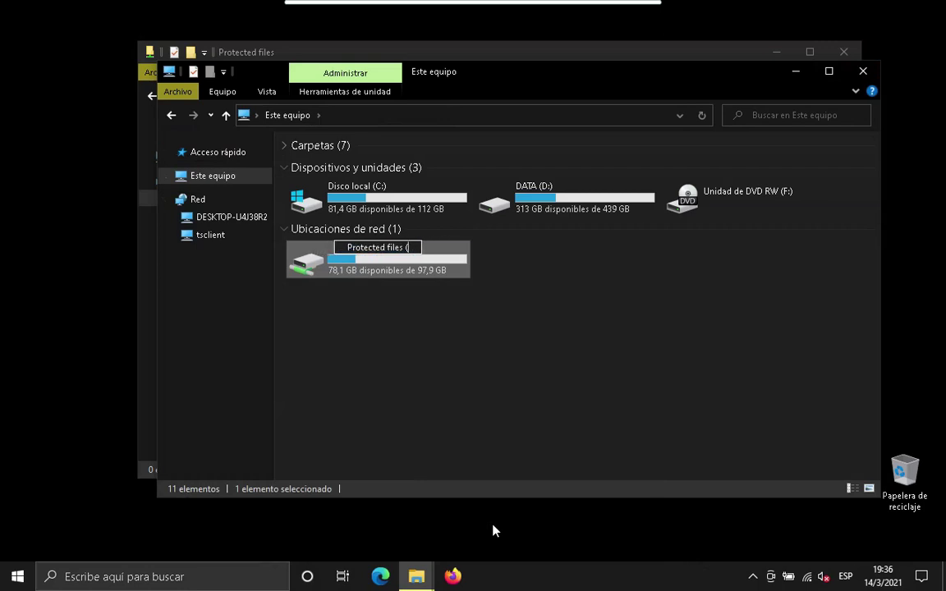
{"action": "key", "text": "BackSpace"}
{"action": "key", "text": "BackSpace"}
{"action": "key", "text": "BackSpace"}
{"action": "key", "text": "BackSpace"}
{"action": "key", "text": "BackSpace"}
{"action": "key", "text": "BackSpace"}
{"action": "key", "text": "BackSpace"}
{"action": "key", "text": "BackSpace"}
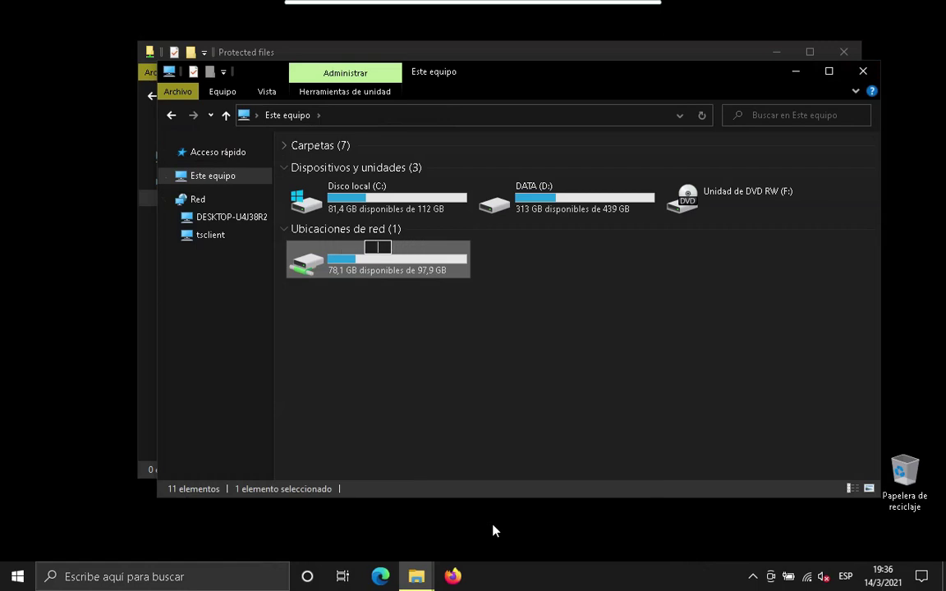
{"action": "type", "text": "Boletines en"}
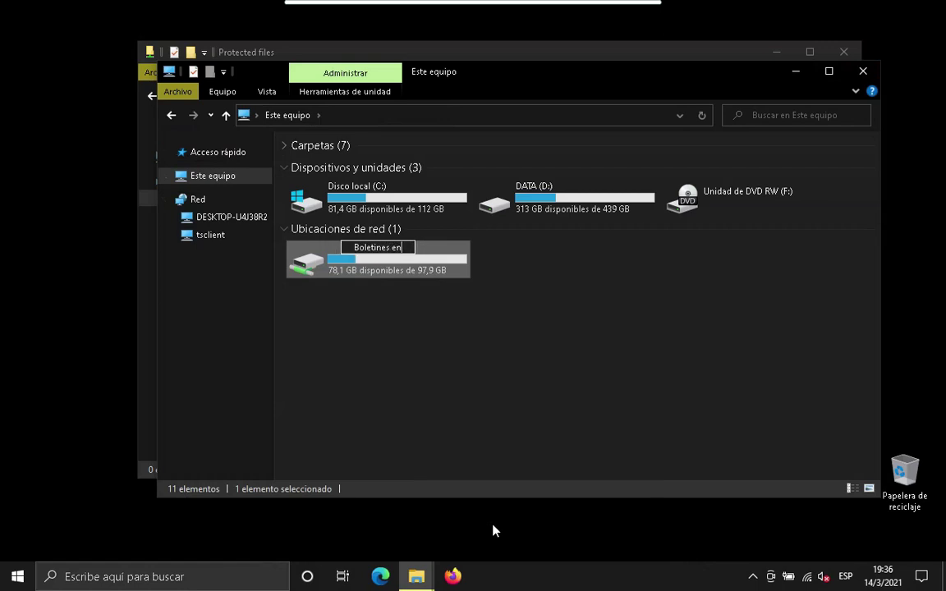
{"action": "type", "text": " VoidLinux"}
{"action": "key", "text": "Return"}
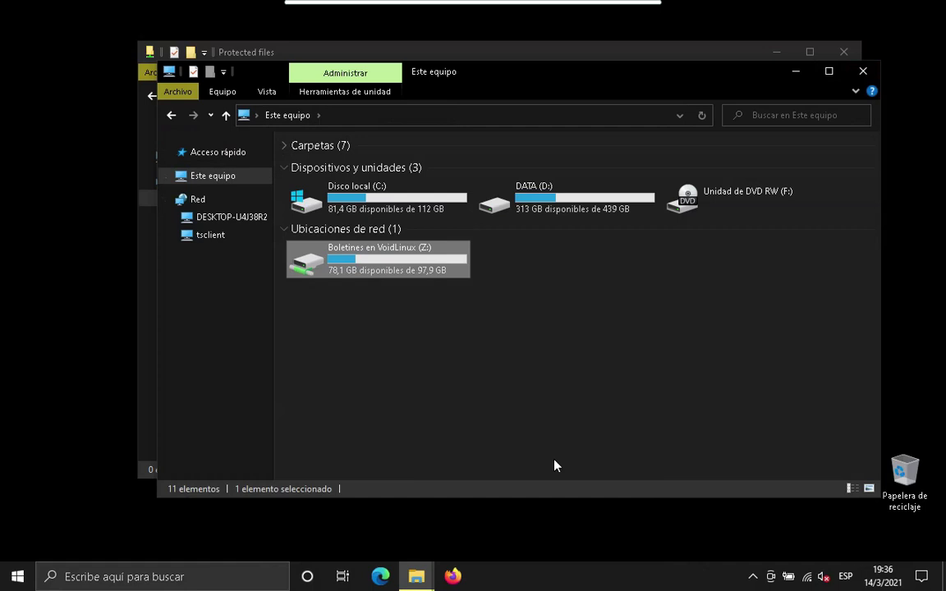
Open the empty Boletines en VoidLinux (Z:) drive and close the leftover Protected files window.
{"action": "left_click", "coordinate": [419, 361]}
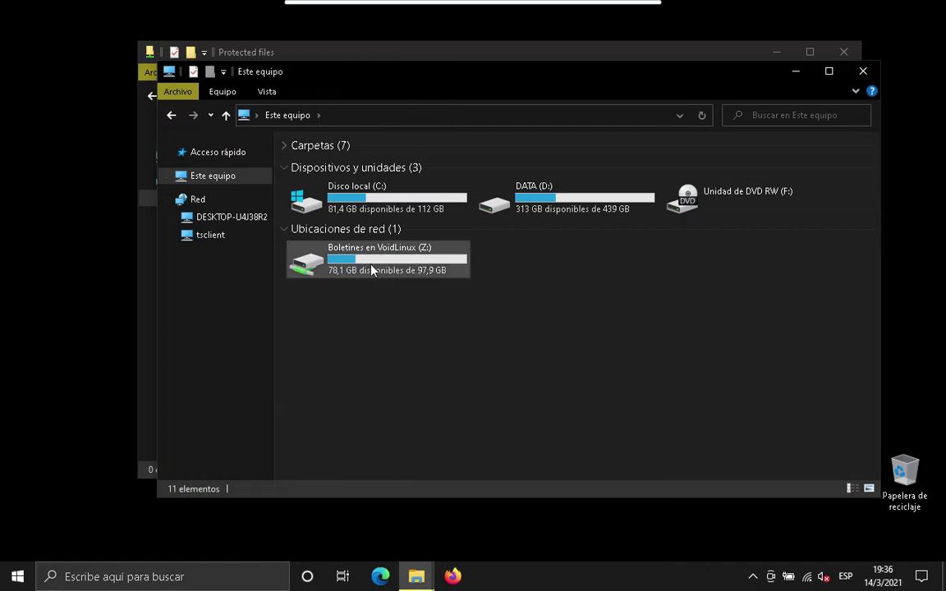
{"action": "double_click", "coordinate": [368, 257]}
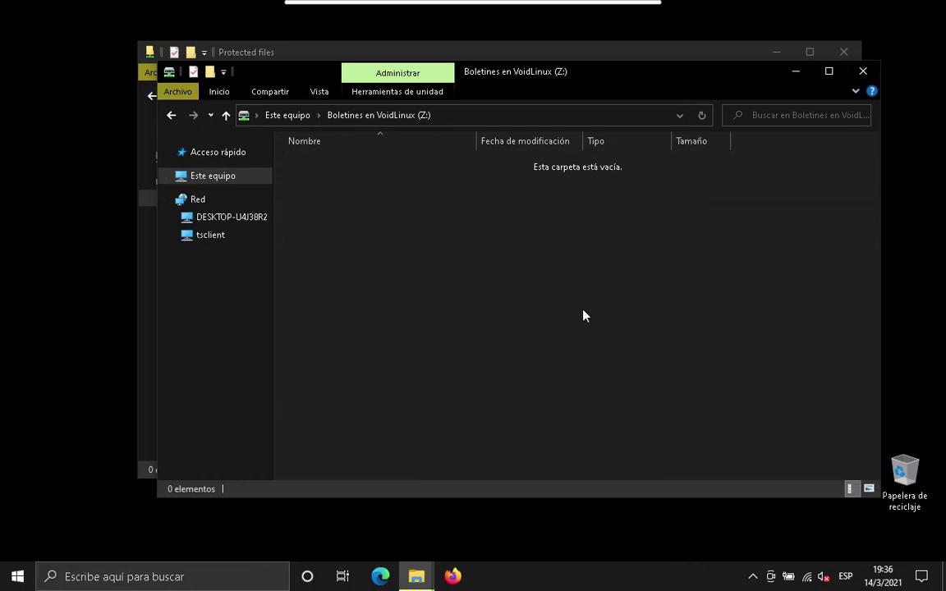
{"action": "left_click", "coordinate": [726, 56]}
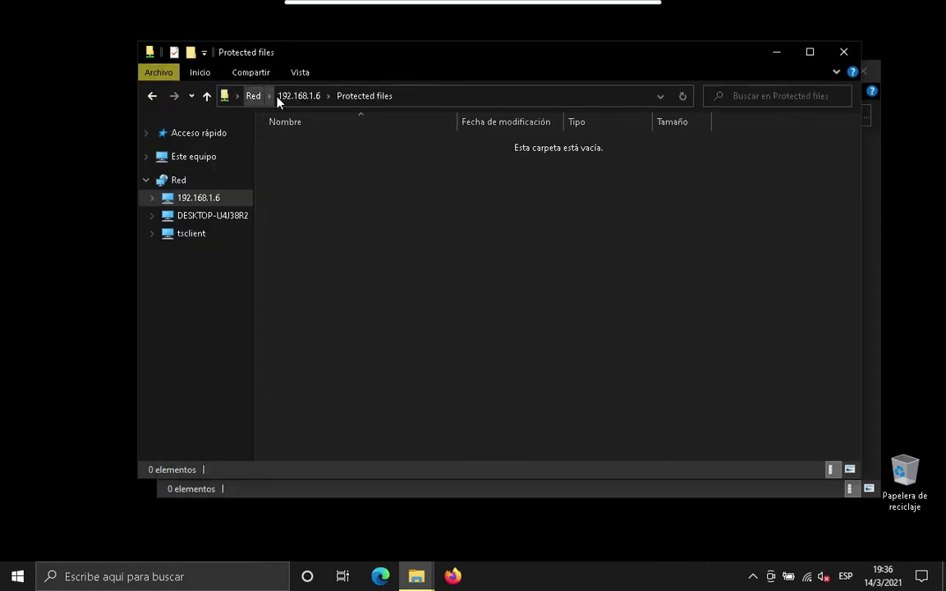
{"action": "left_click", "coordinate": [844, 52]}
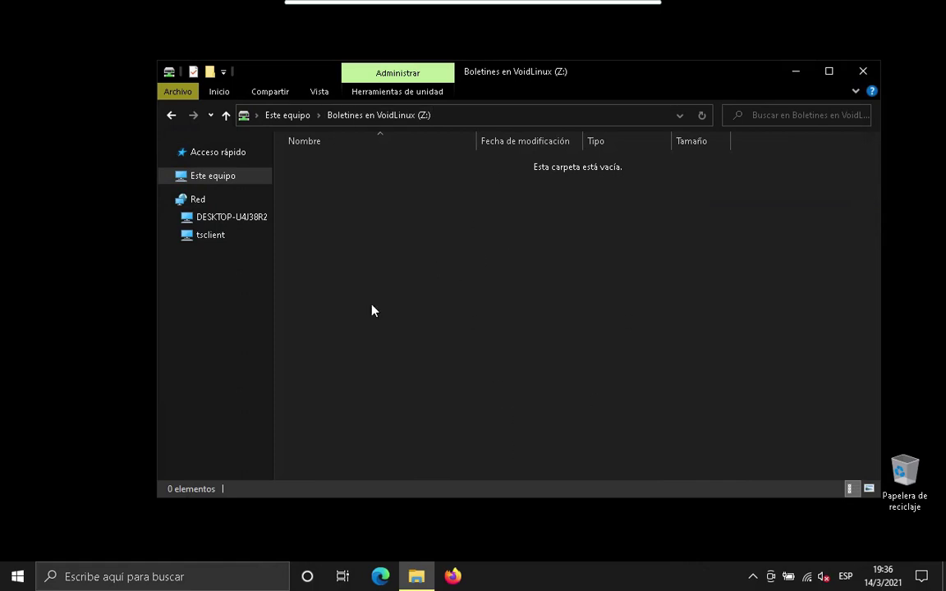
Minimize the Windows session and change into /share/private_files/ in the local terminal.
{"action": "mouse_move", "coordinate": [525, 7]}
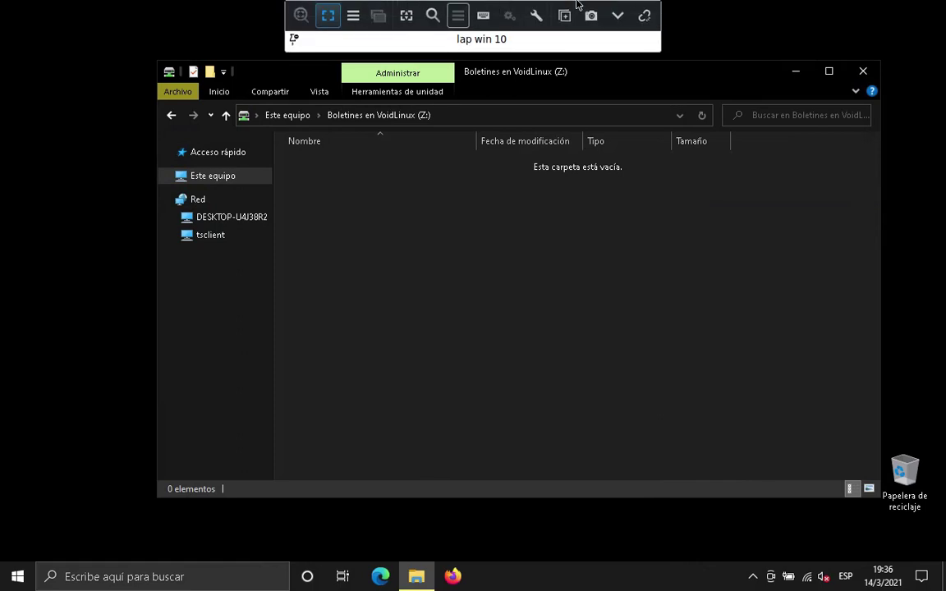
{"action": "left_click", "coordinate": [616, 16]}
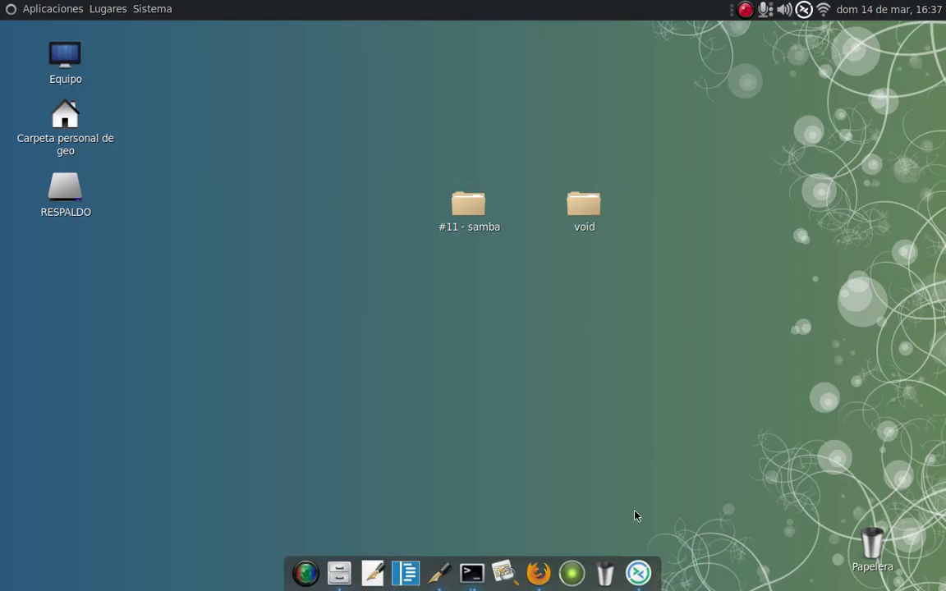
{"action": "left_click", "coordinate": [473, 575]}
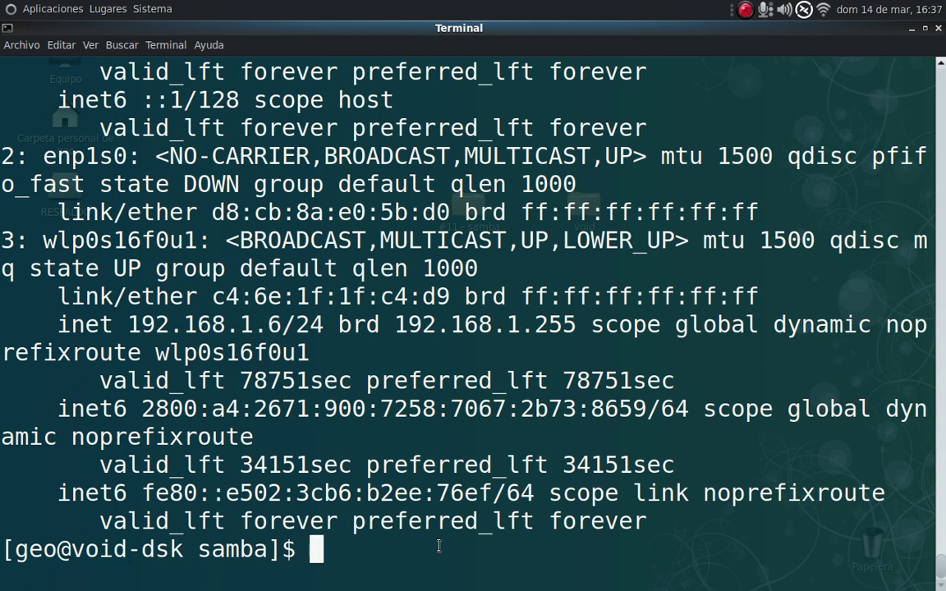
{"action": "key", "text": "ctrl+l"}
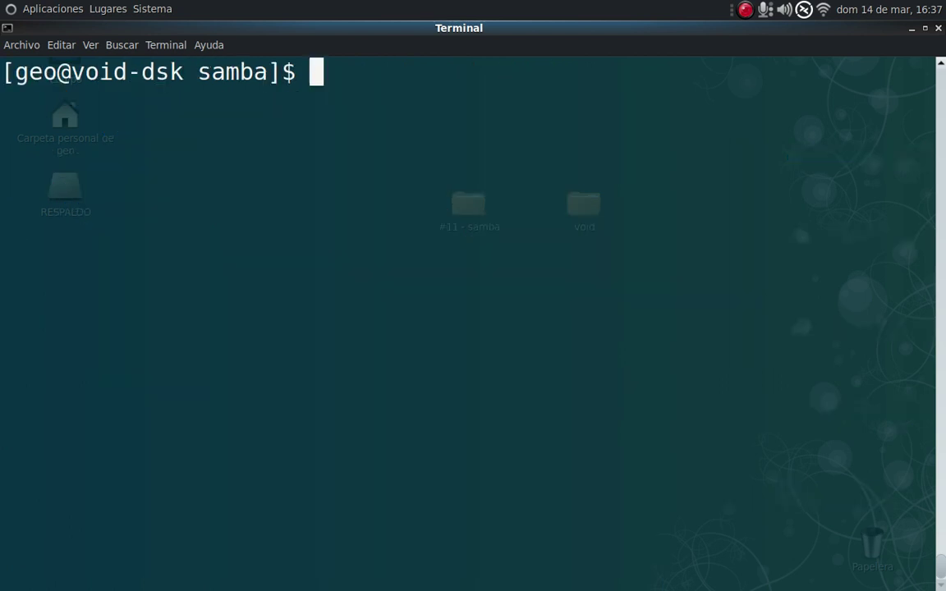
{"action": "type", "text": "cd /"}
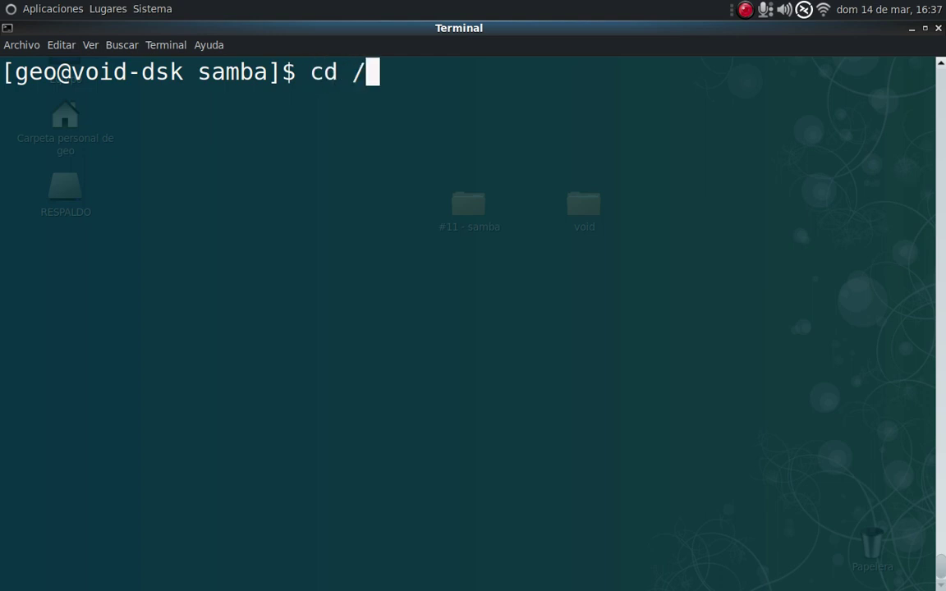
{"action": "type", "text": "share/private_files/"}
{"action": "key", "text": "Return"}
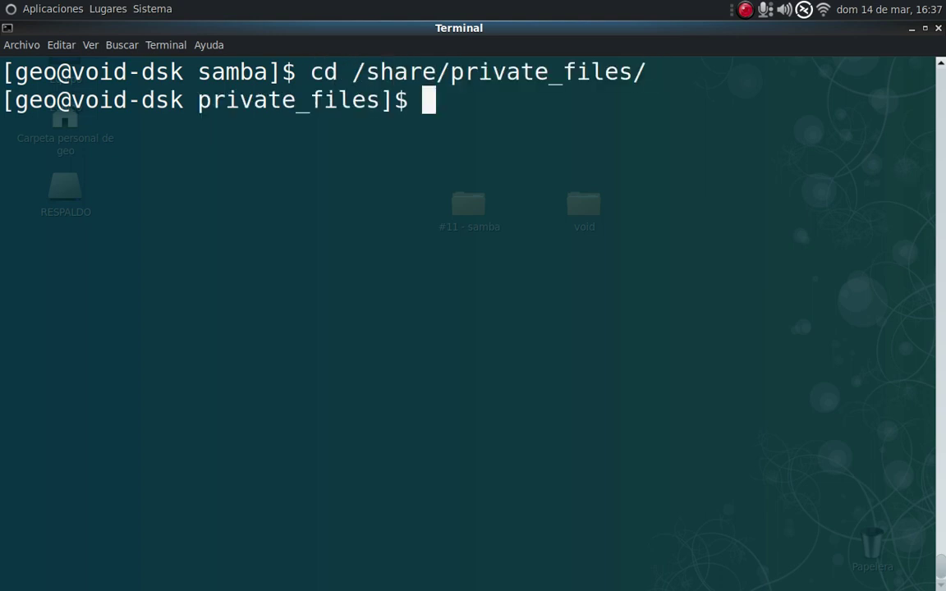
{"action": "key", "text": "ctrl+l"}
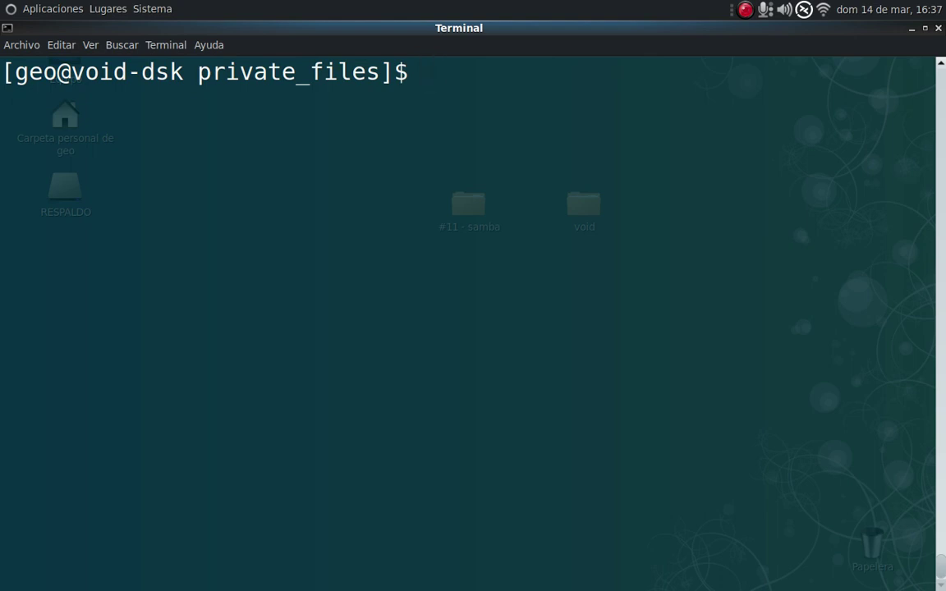
Create an empty textfile.txt with touch and list the folder.
{"action": "type", "text": "touch "}
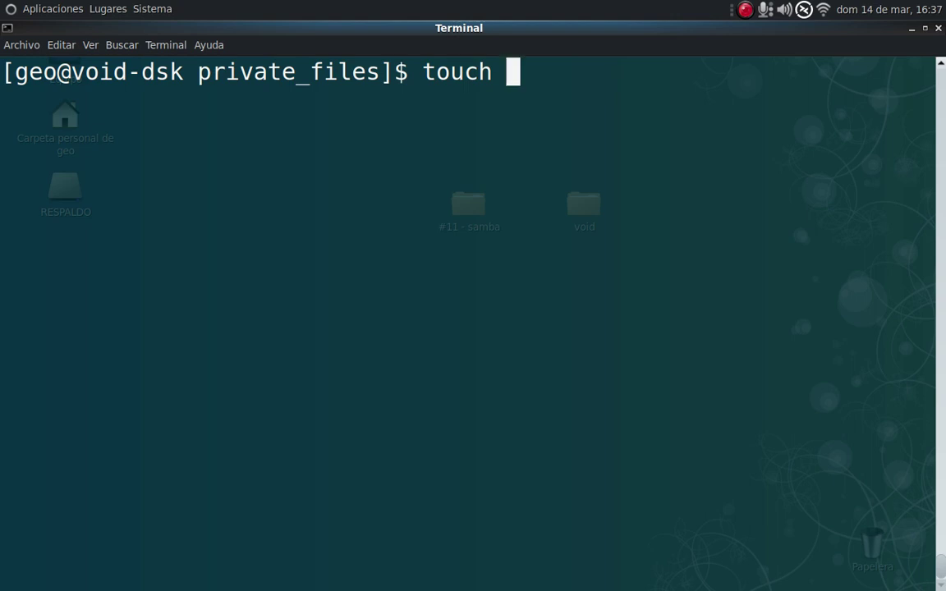
{"action": "type", "text": "text"}
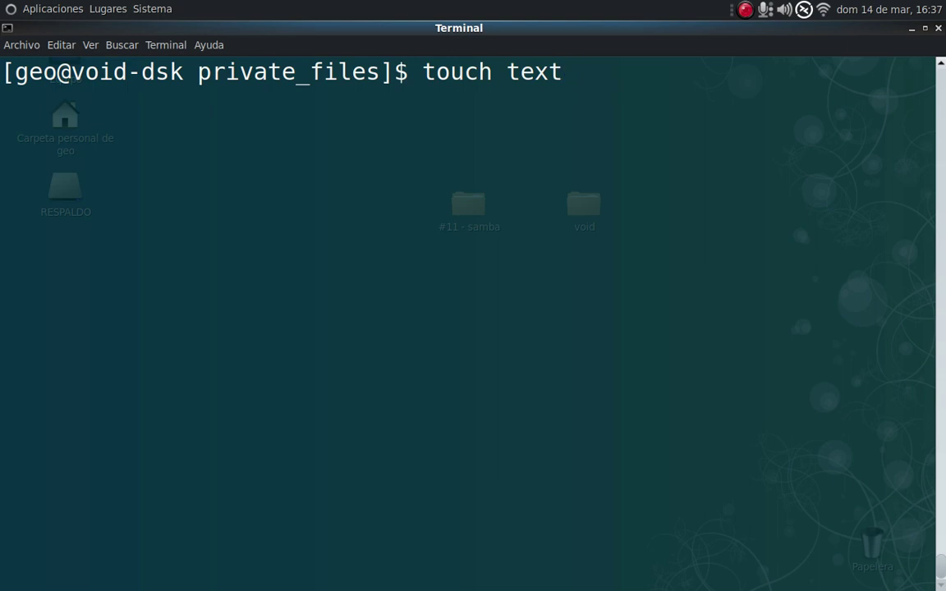
{"action": "type", "text": "file"}
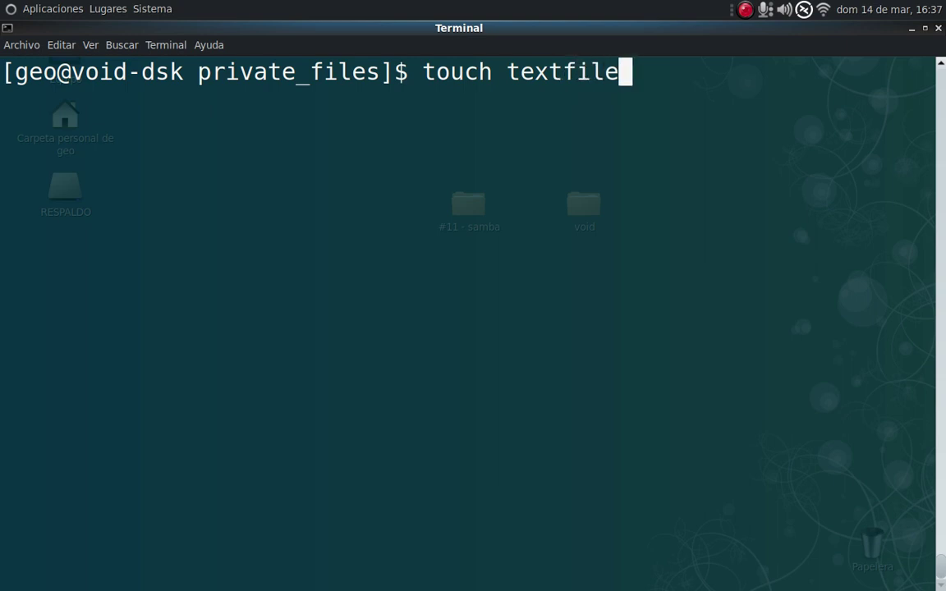
{"action": "type", "text": ".txt"}
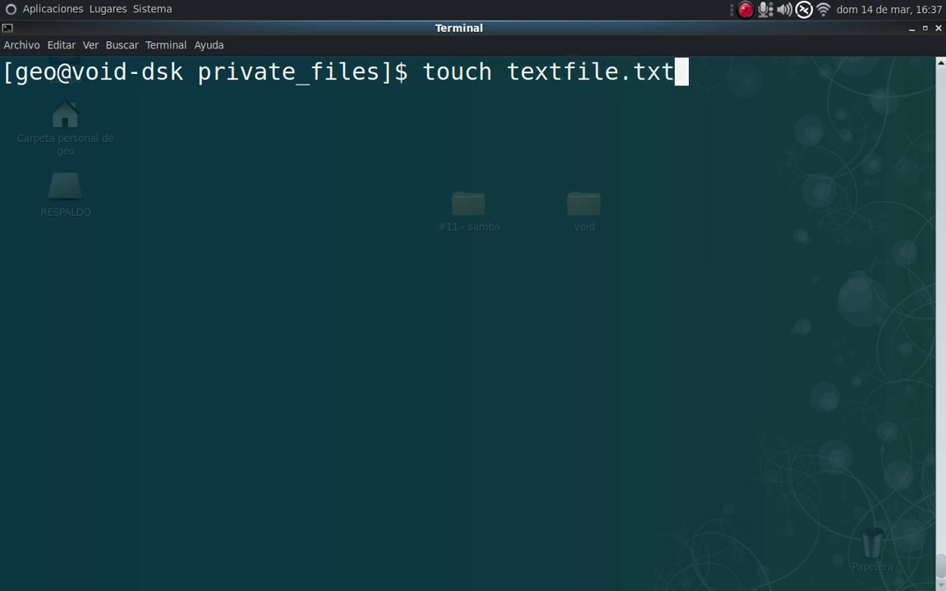
{"action": "key", "text": "Return"}
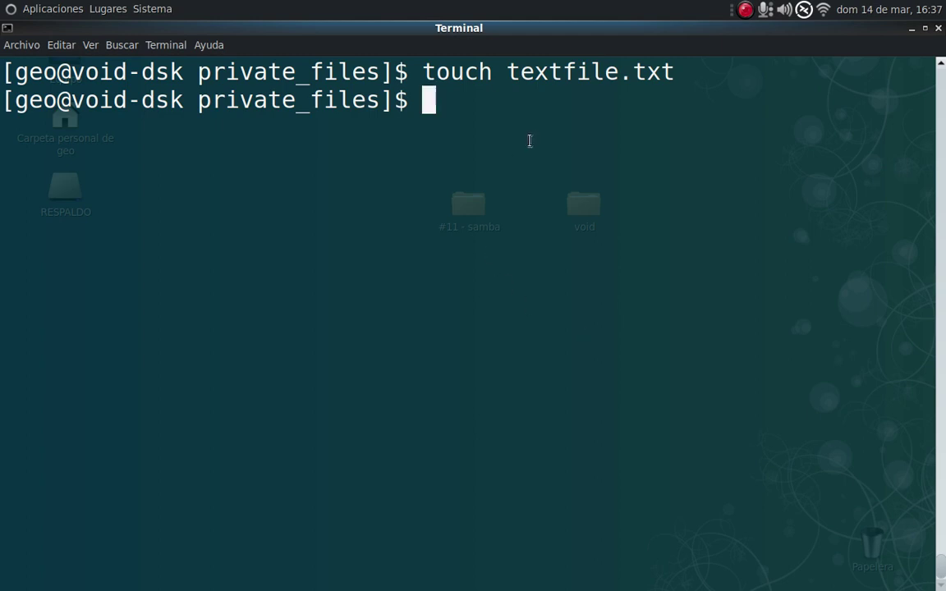
{"action": "type", "text": "ls"}
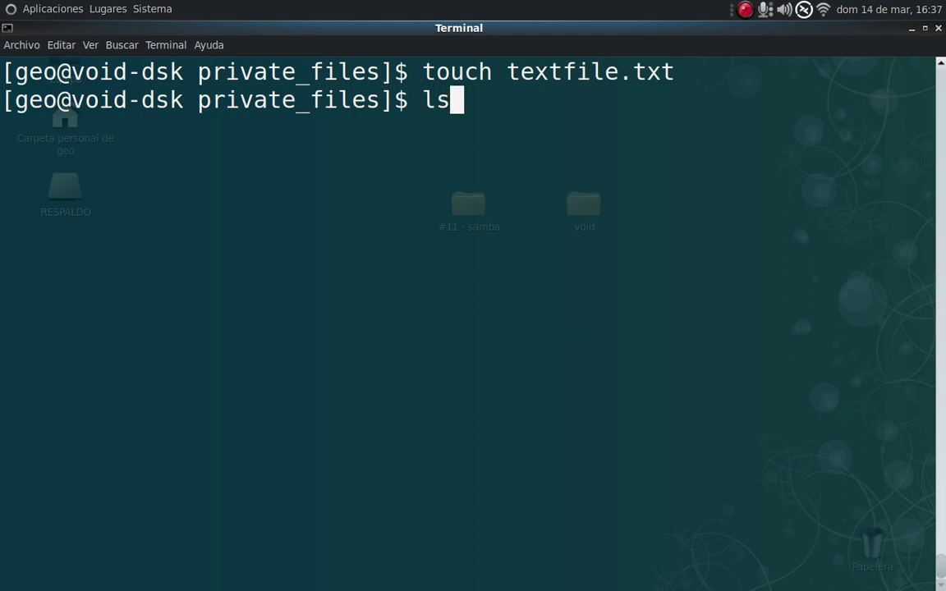
{"action": "key", "text": "Return"}
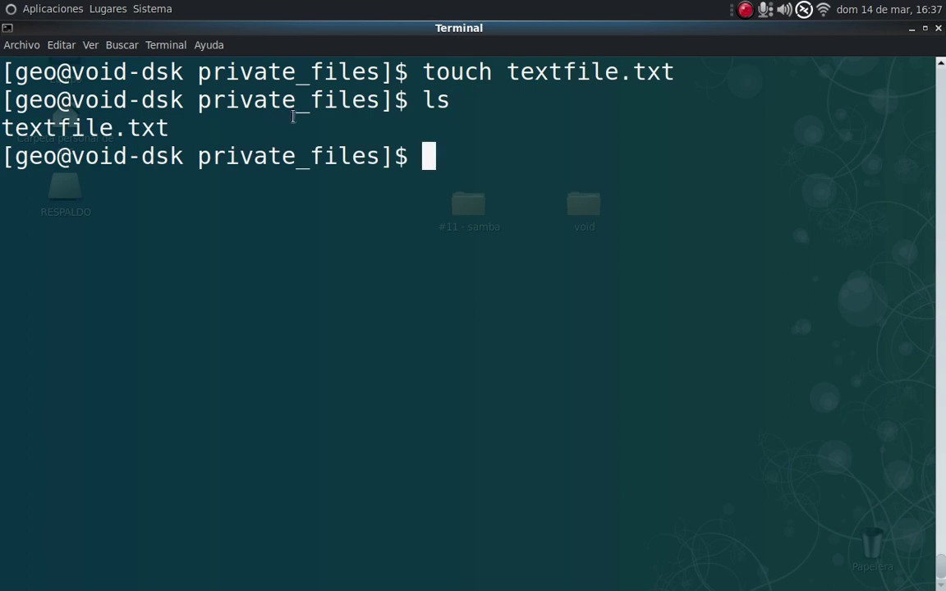
{"action": "type", "text": "geo"}
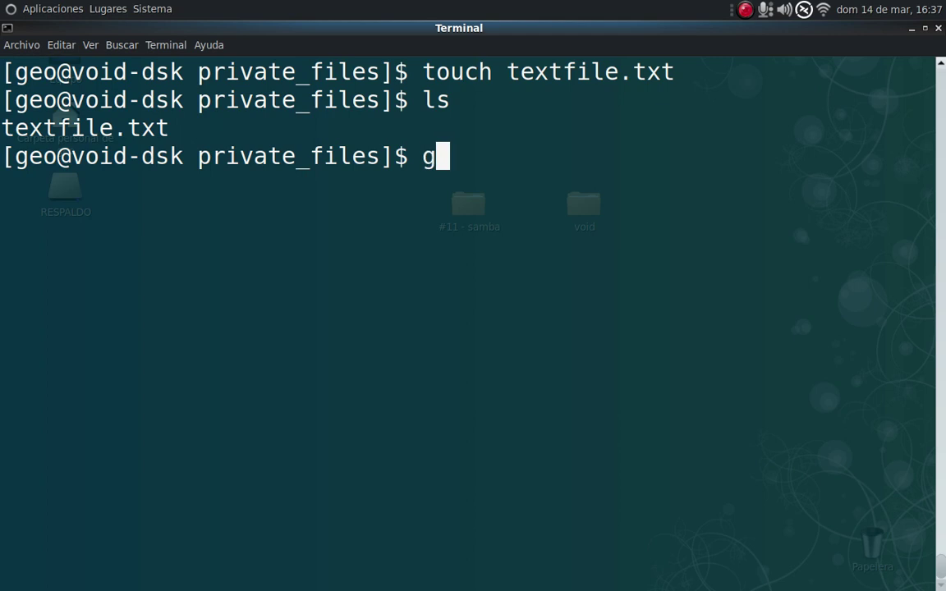
{"action": "key", "text": "BackSpace"}
{"action": "key", "text": "BackSpace"}
{"action": "key", "text": "BackSpace"}
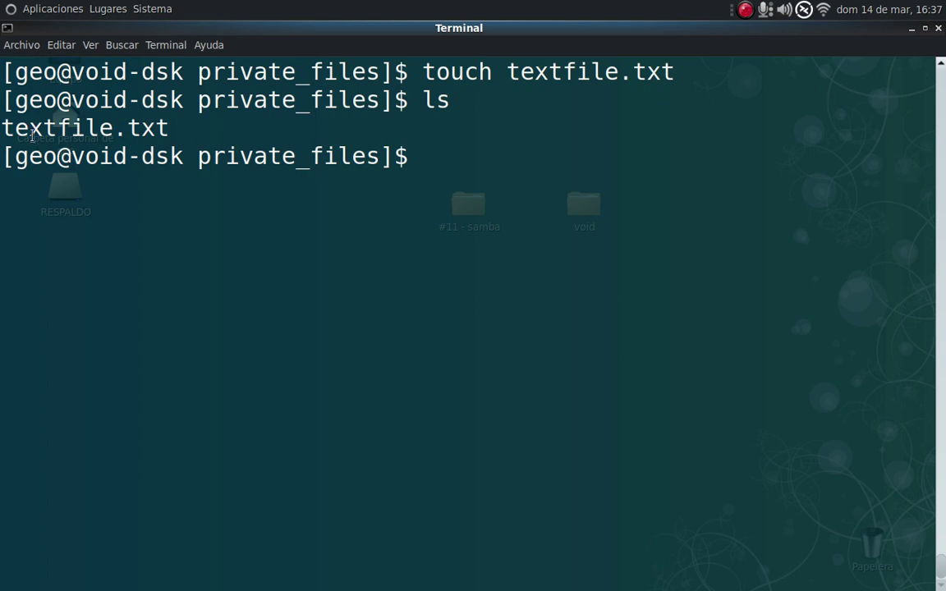
{"action": "left_click_drag", "start_coordinate": [30, 129], "coordinate": [182, 129]}
{"action": "left_click", "coordinate": [181, 129]}
{"action": "mouse_move", "coordinate": [538, 575]}
Rename textfile.txt to boletin_01 with mv, confirm with ls, and return to Windows.
{"action": "type", "text": "mv "}
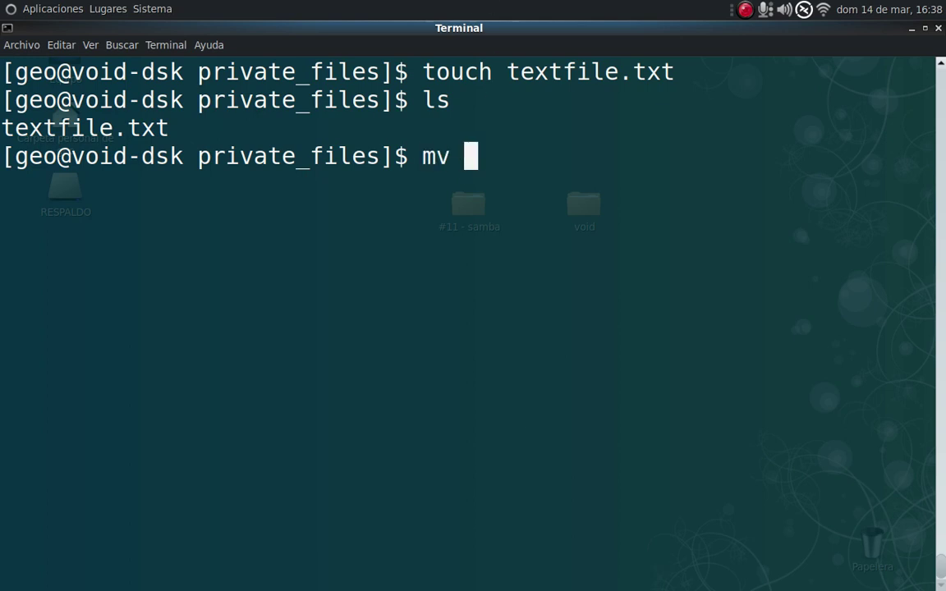
{"action": "type", "text": "t"}
{"action": "key", "text": "Tab"}
{"action": "type", "text": "boletin"}
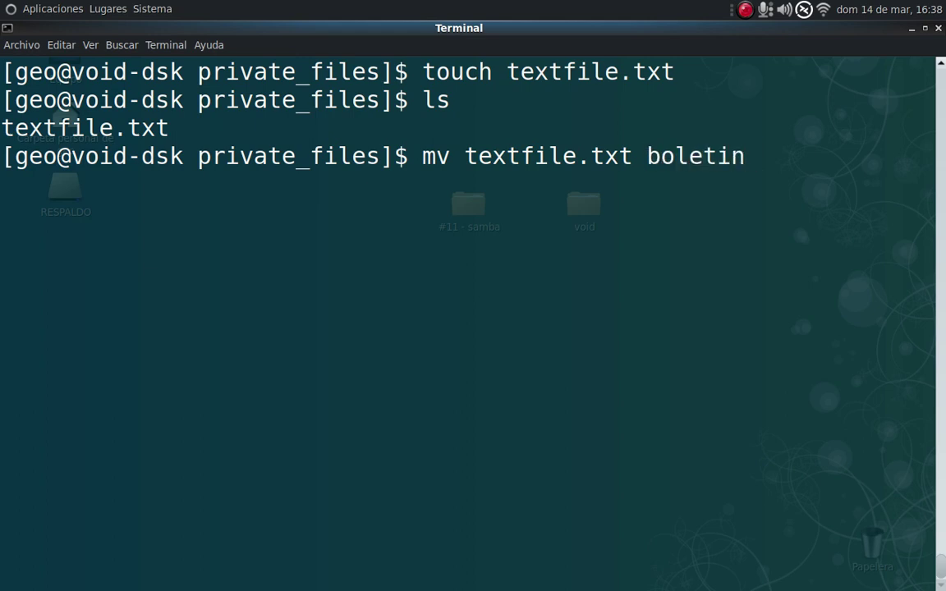
{"action": "type", "text": "_01"}
{"action": "key", "text": "Return"}
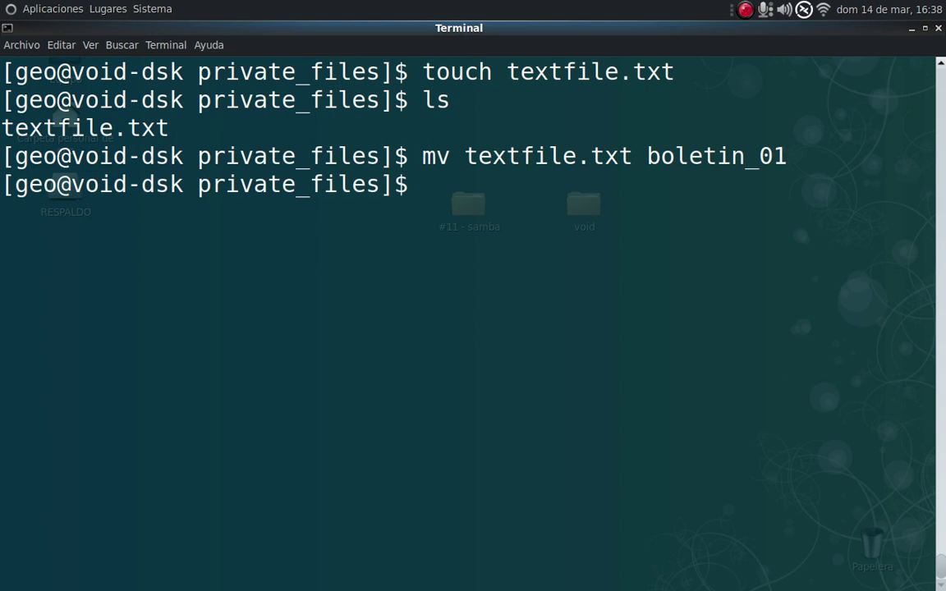
{"action": "key", "text": "ctrl+l"}
{"action": "type", "text": "ls"}
{"action": "key", "text": "Return"}
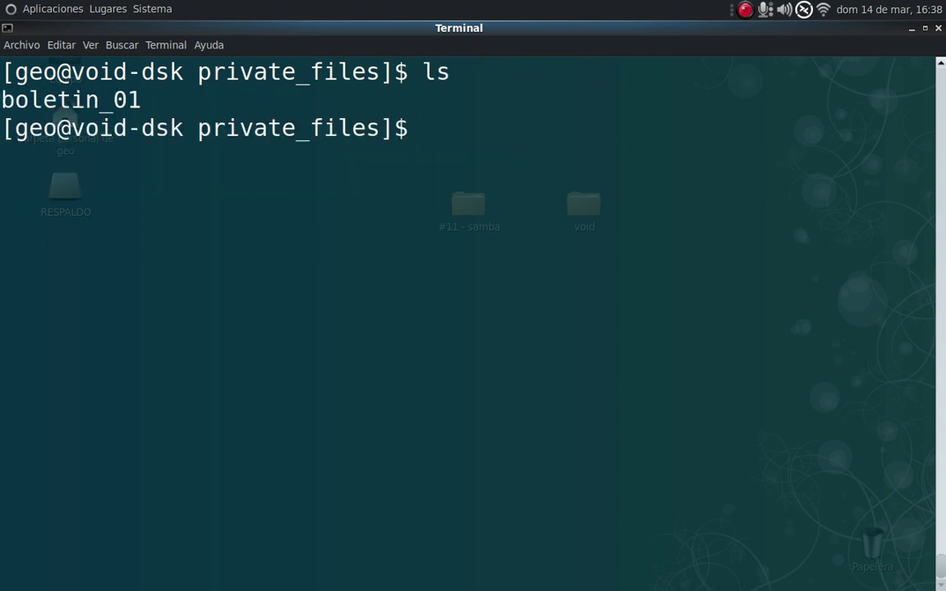
{"action": "mouse_move", "coordinate": [509, 585]}
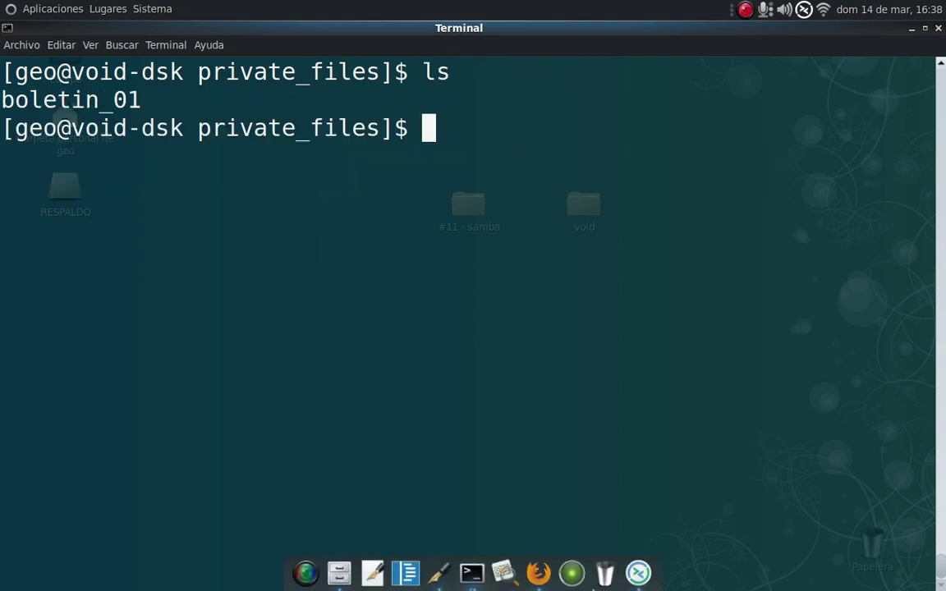
{"action": "left_click", "coordinate": [639, 572]}
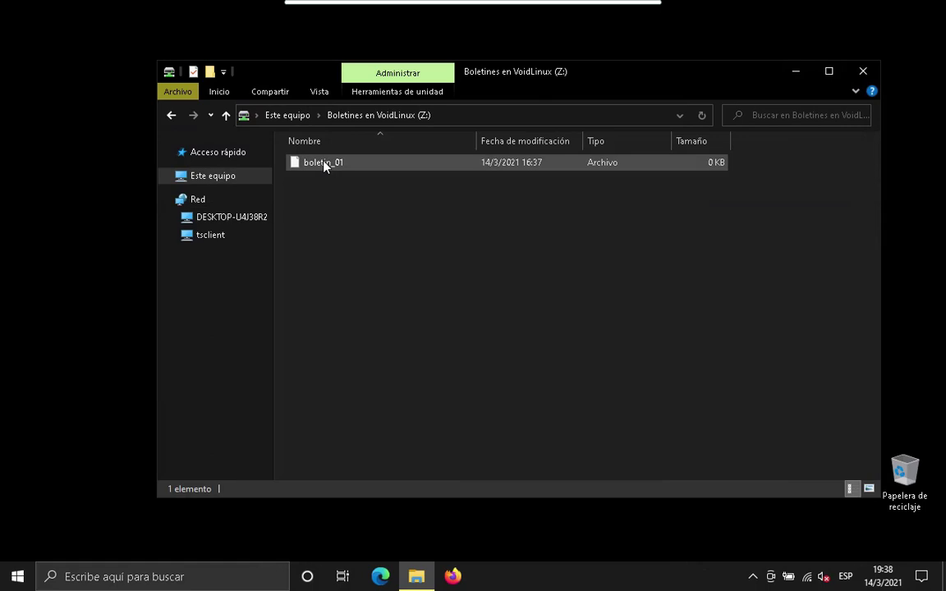
Try opening the extensionless boletin_01 on Z:, dismiss the choose-an-app prompt, and return to Linux.
{"action": "left_click", "coordinate": [325, 164]}
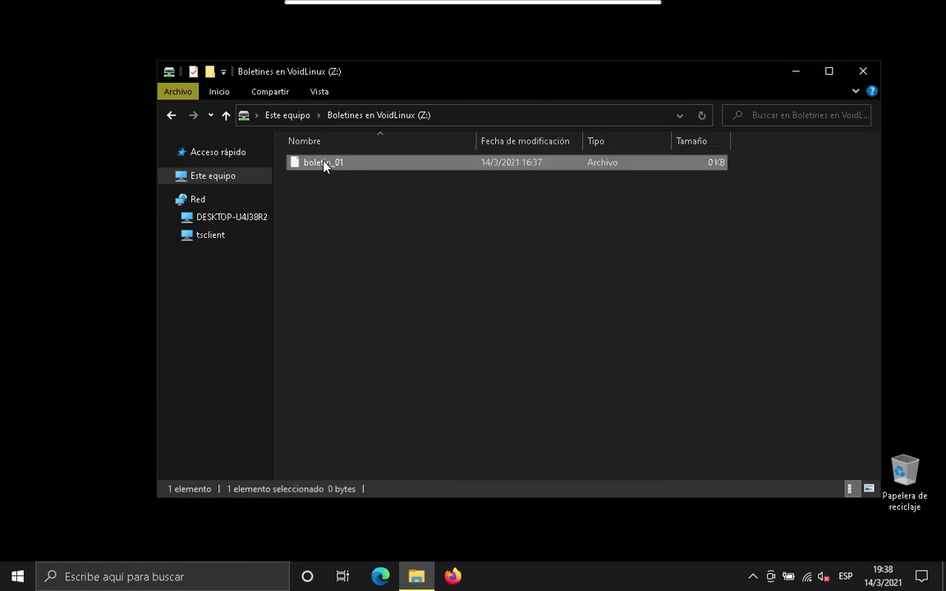
{"action": "double_click", "coordinate": [323, 162]}
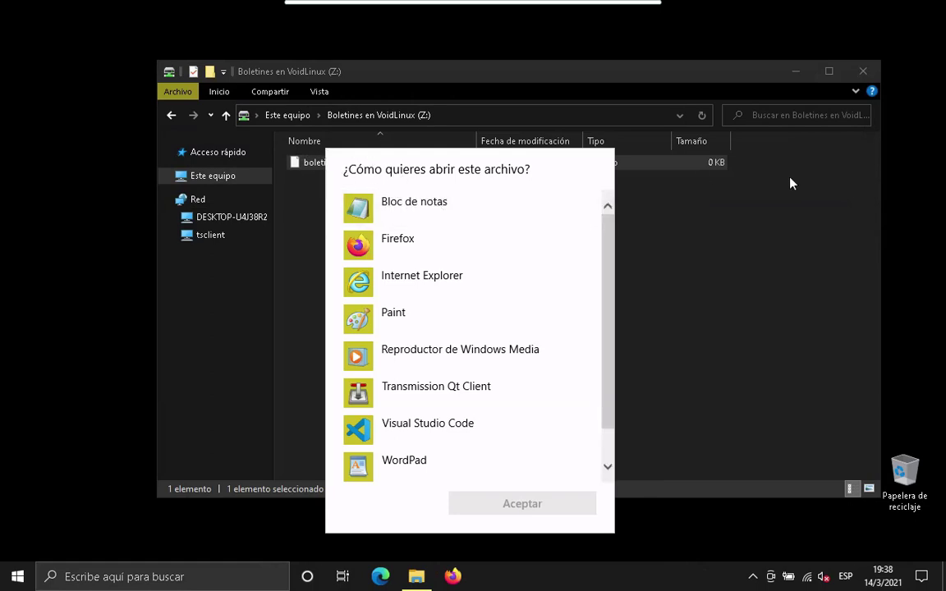
{"action": "left_click", "coordinate": [734, 220]}
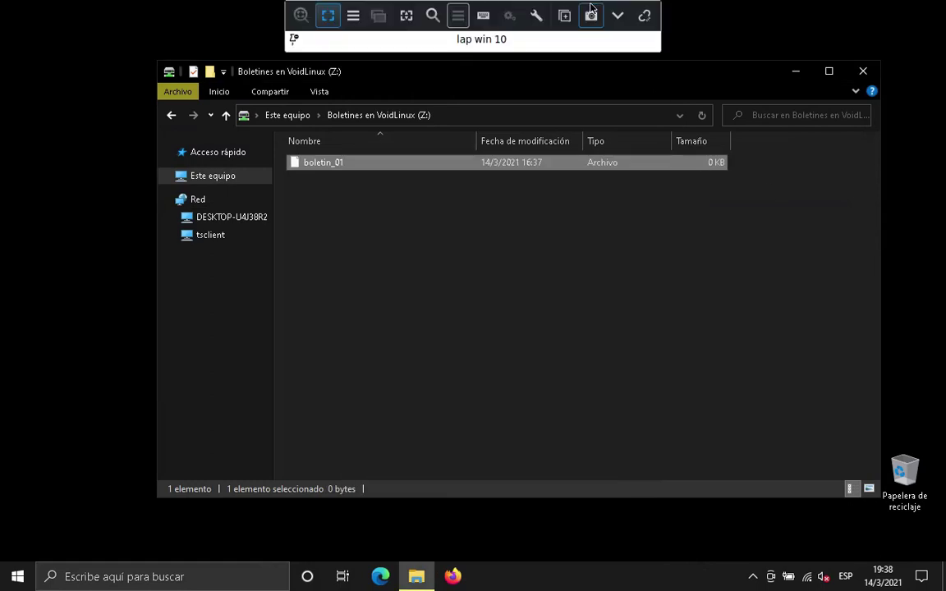
{"action": "left_click", "coordinate": [616, 15]}
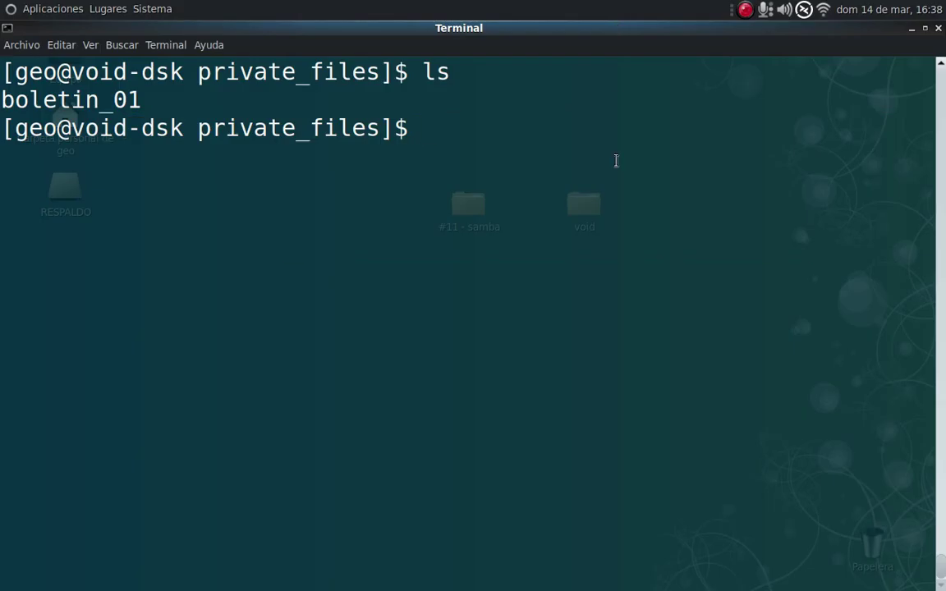
Run 'mv boletin_01 boletin_01.txt' and switch back to the remote Windows session.
{"action": "type", "text": "mv b"}
{"action": "key", "text": "Tab"}
{"action": "type", "text": "b"}
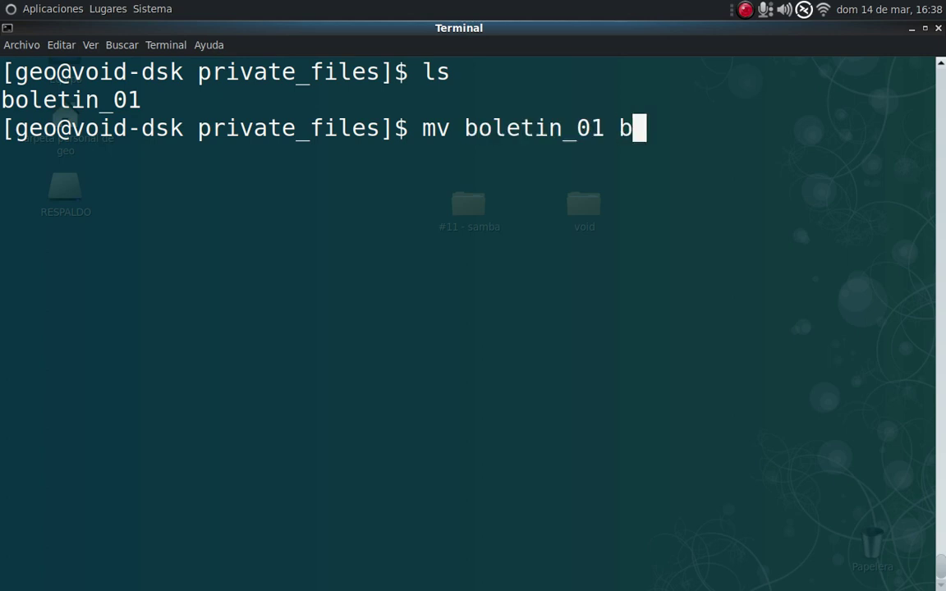
{"action": "key", "text": "Tab"}
{"action": "key", "text": "BackSpace"}
{"action": "type", "text": ".txt"}
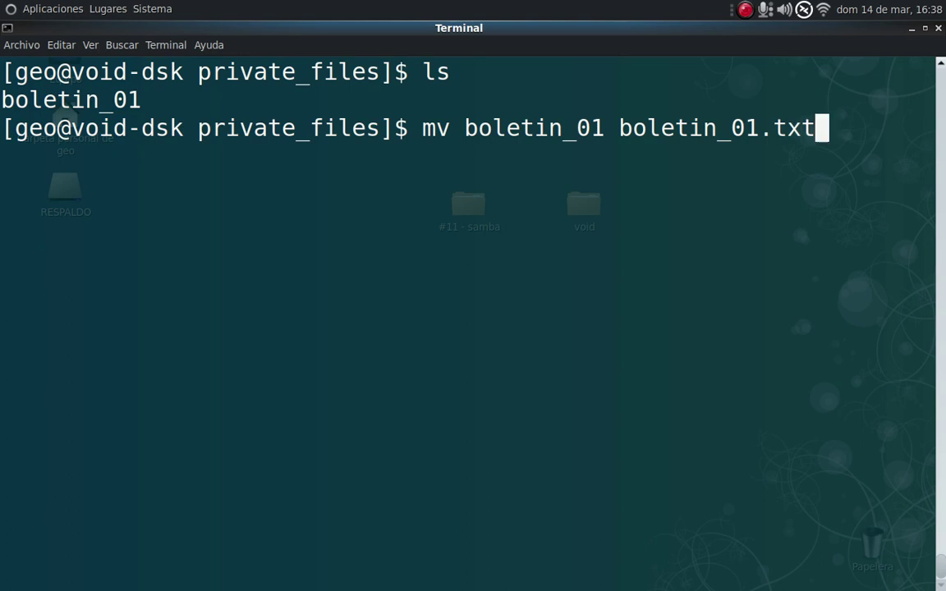
{"action": "key", "text": "Return"}
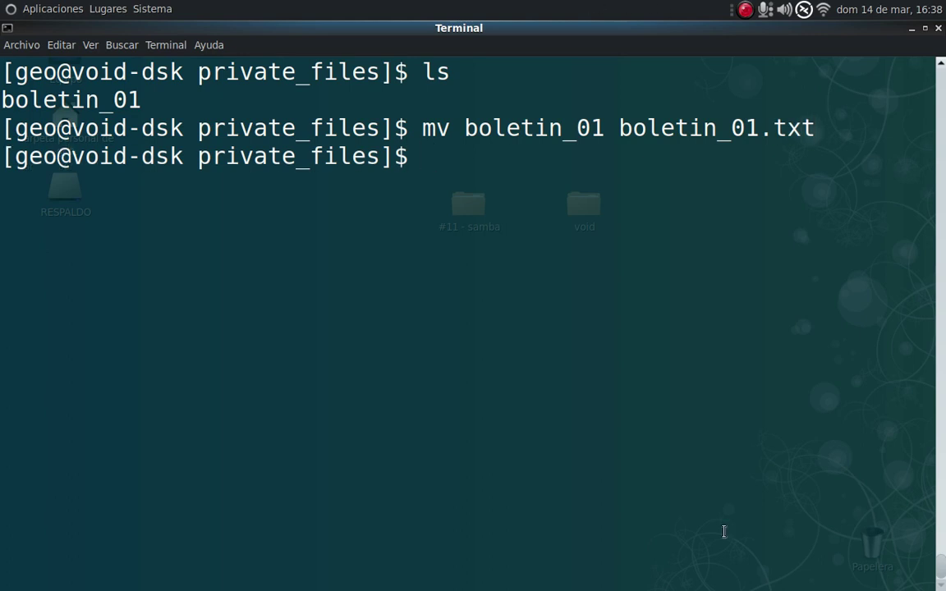
{"action": "left_click", "coordinate": [639, 578]}
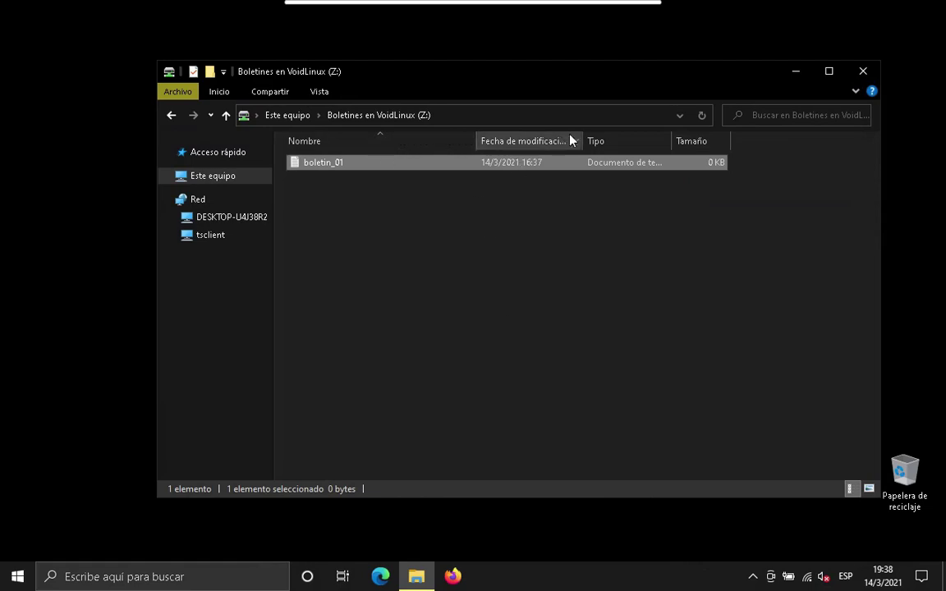
{"action": "left_click", "coordinate": [700, 115]}
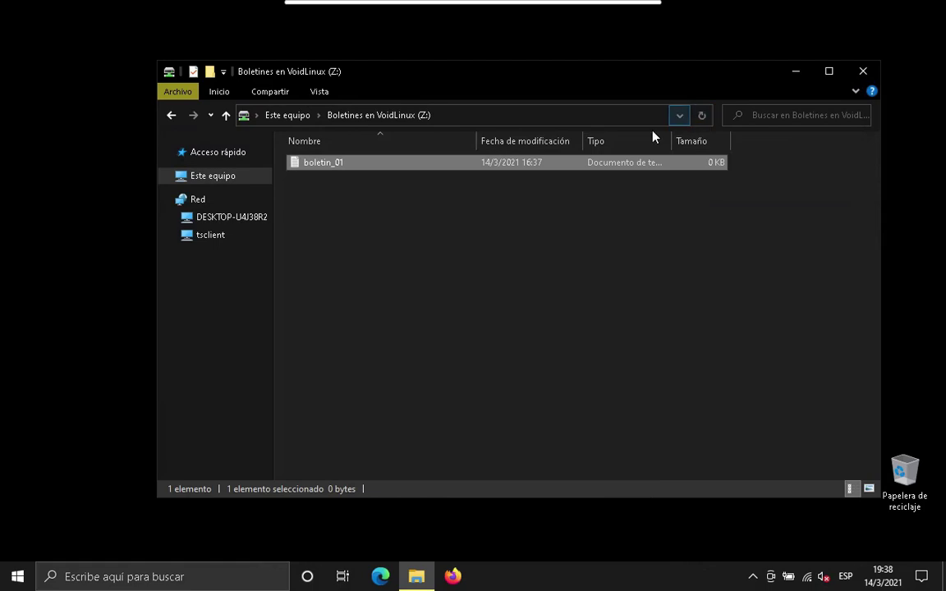
{"action": "double_click", "coordinate": [326, 163]}
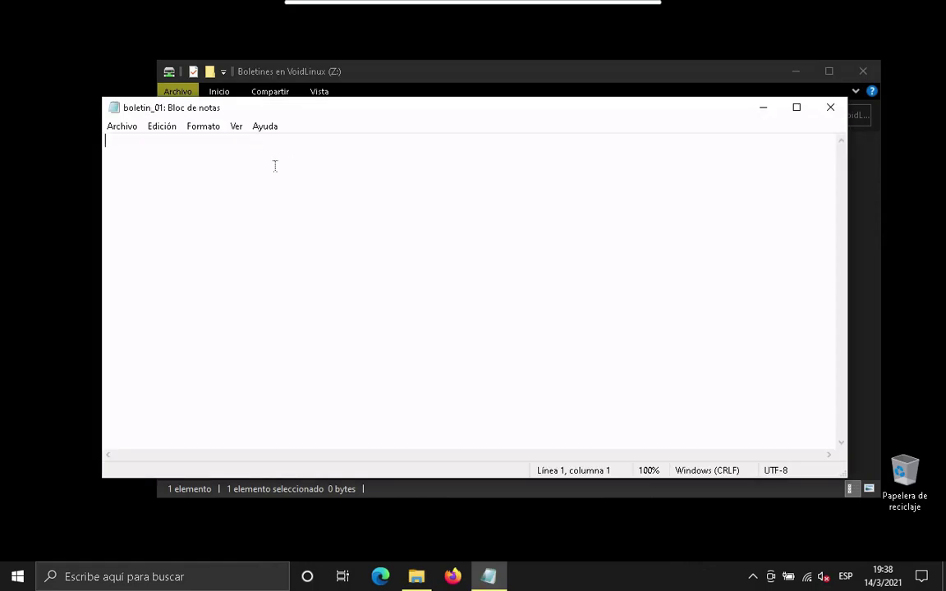
{"action": "type", "text": "sdjfhkshfksjdhfkjsdhfksdk"}
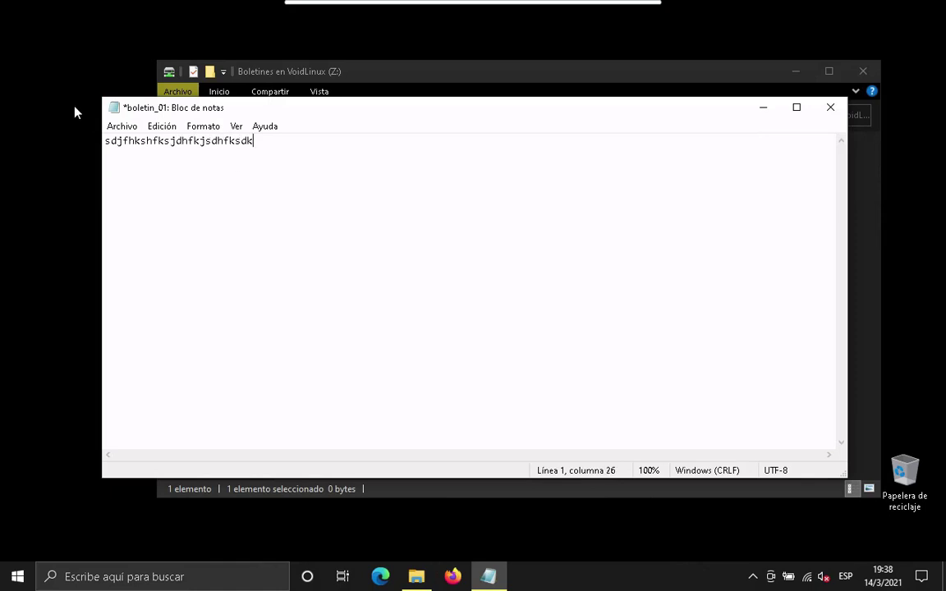
{"action": "left_click", "coordinate": [120, 128]}
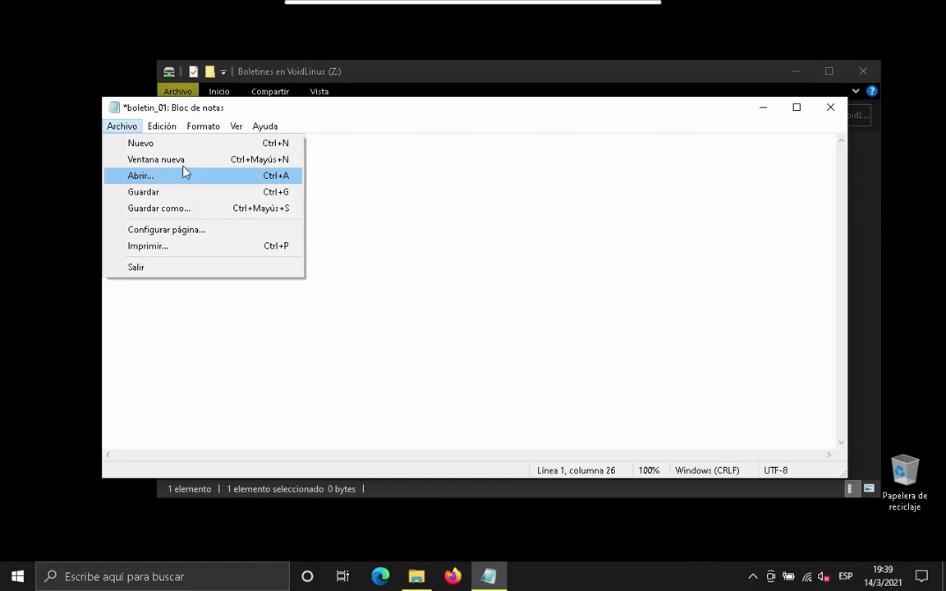
{"action": "left_click", "coordinate": [45, 133]}
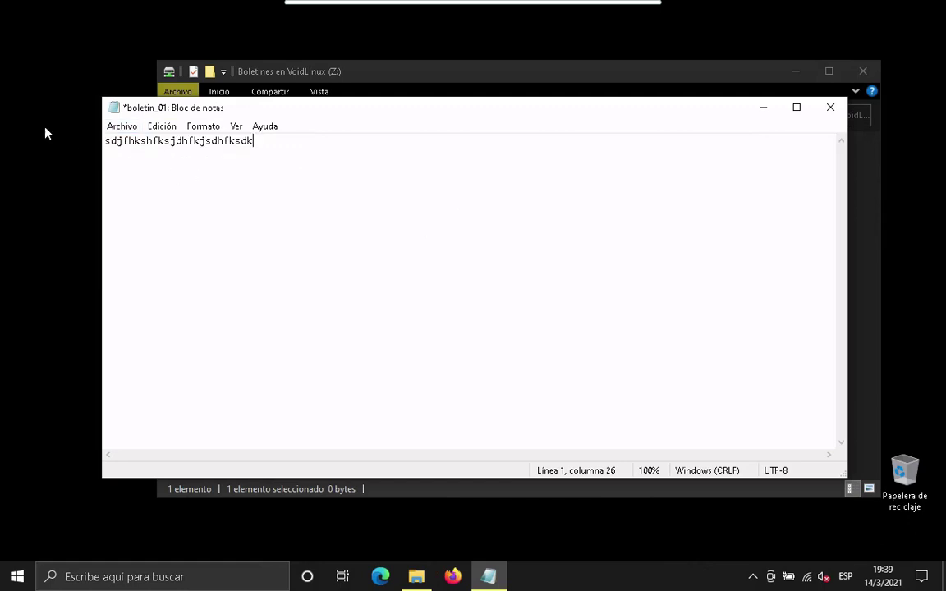
{"action": "left_click", "coordinate": [110, 127]}
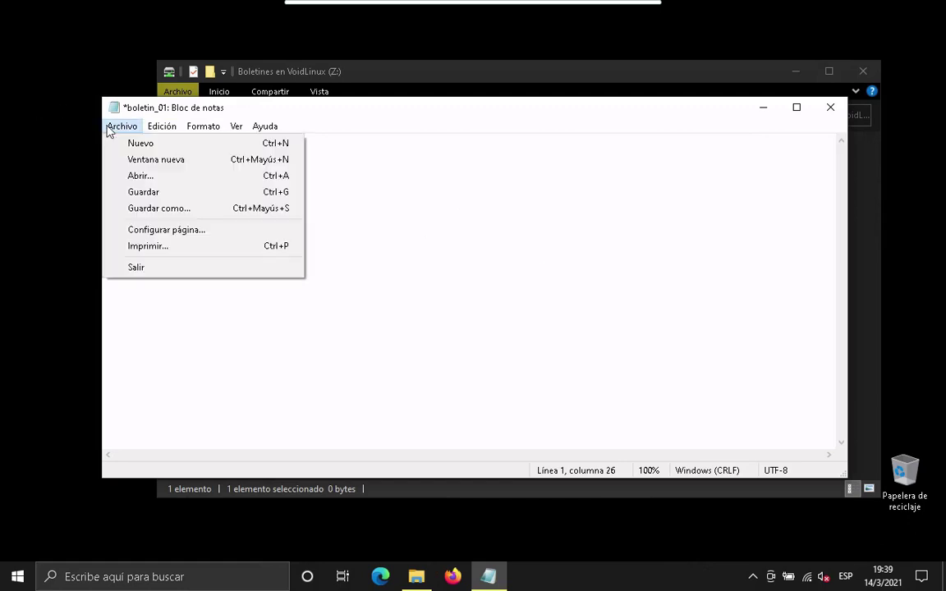
{"action": "left_click", "coordinate": [151, 194]}
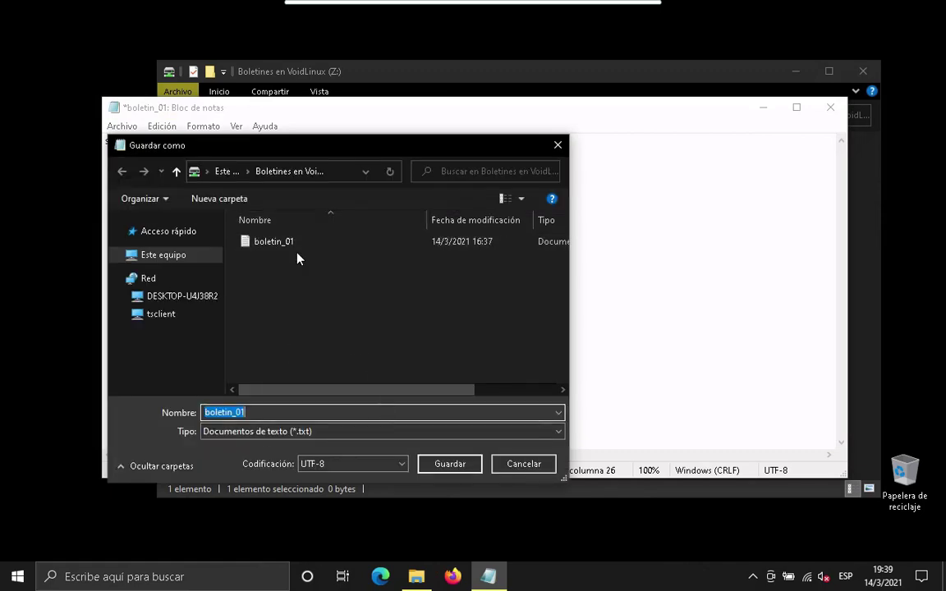
{"action": "left_click", "coordinate": [540, 464]}
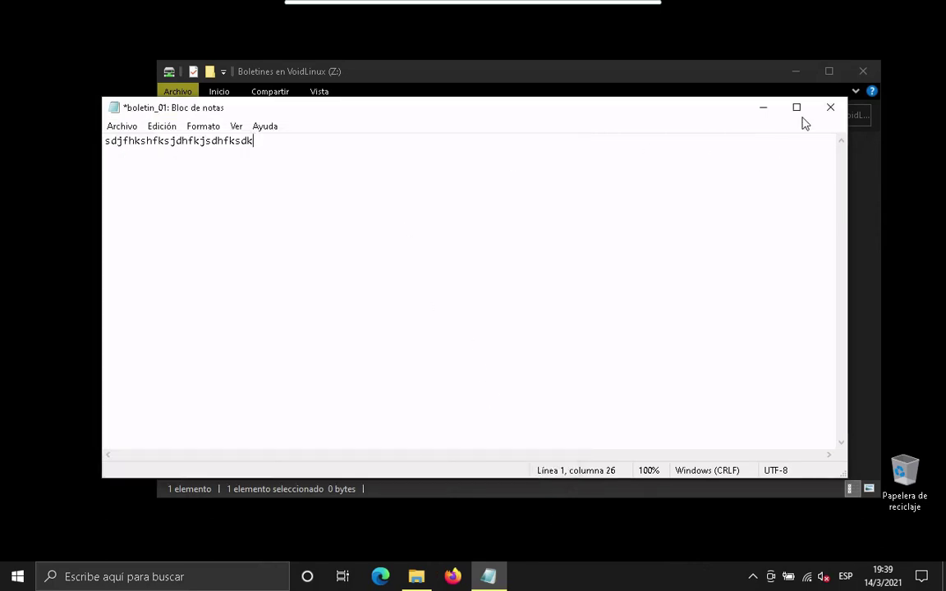
{"action": "left_click", "coordinate": [831, 110]}
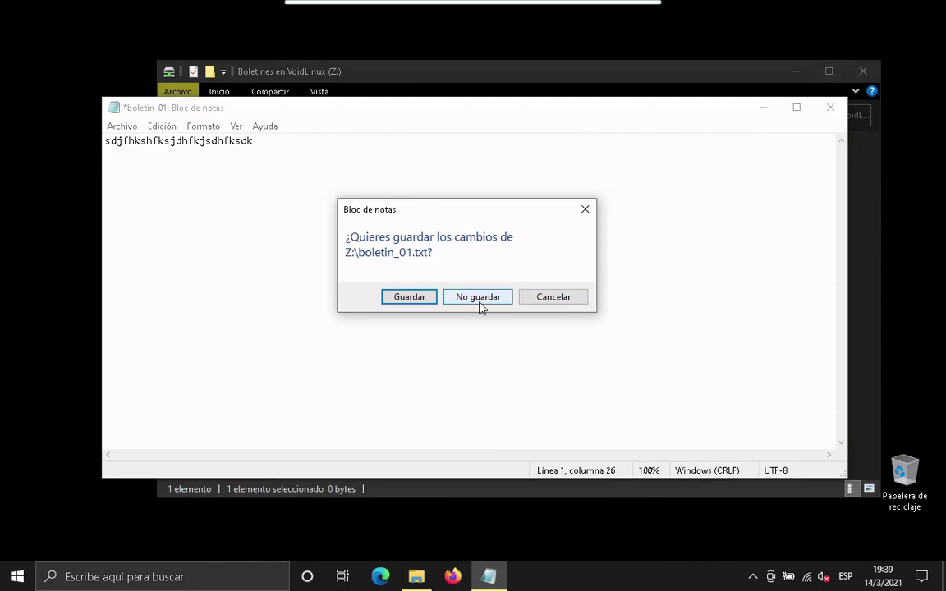
{"action": "left_click", "coordinate": [481, 299]}
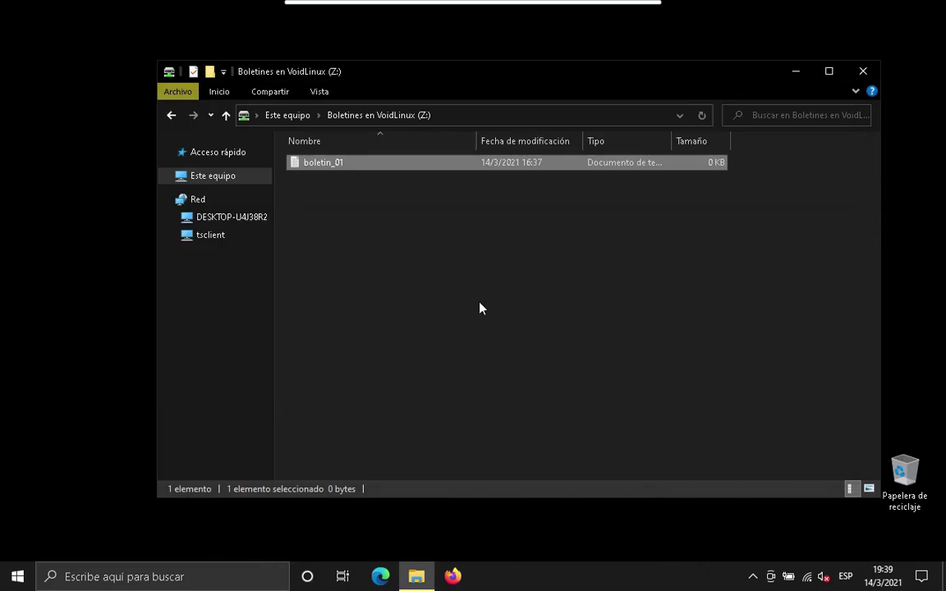
Attempt to delete boletin_01 from Z:, cancel the Acceso denegado error, and minimize Remmina.
{"action": "right_click", "coordinate": [340, 165]}
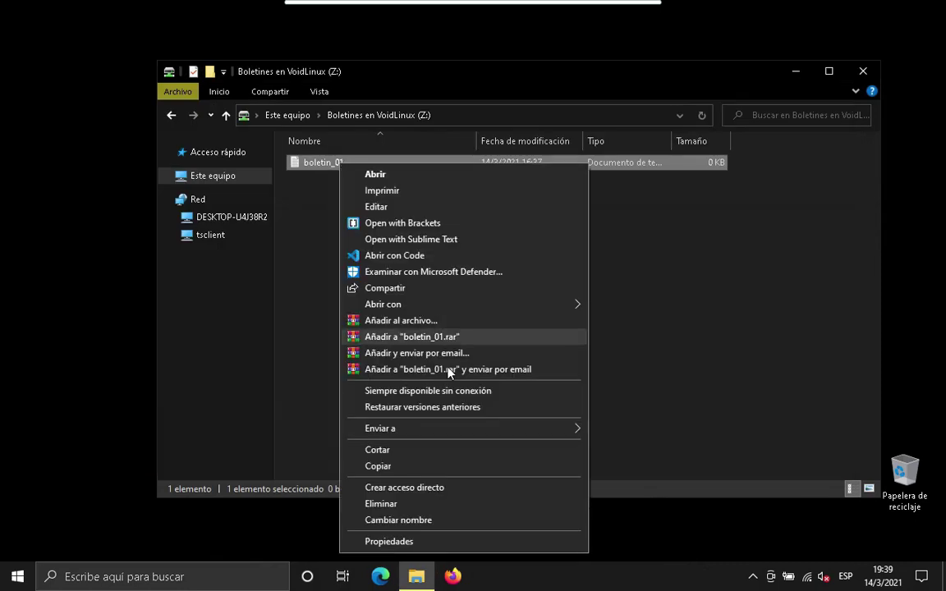
{"action": "left_click", "coordinate": [380, 505]}
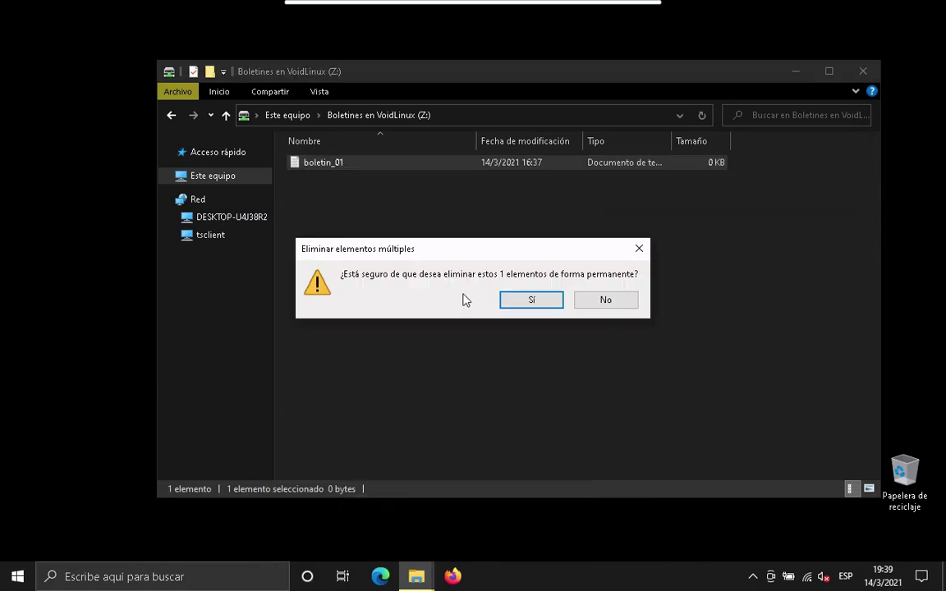
{"action": "left_click", "coordinate": [508, 299]}
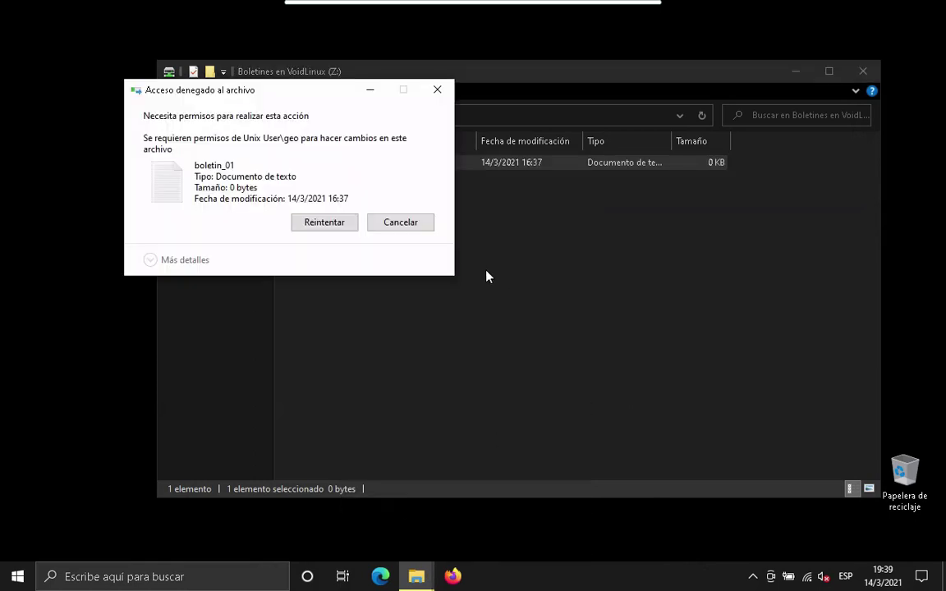
{"action": "left_click", "coordinate": [391, 225]}
{"action": "left_click", "coordinate": [435, 227]}
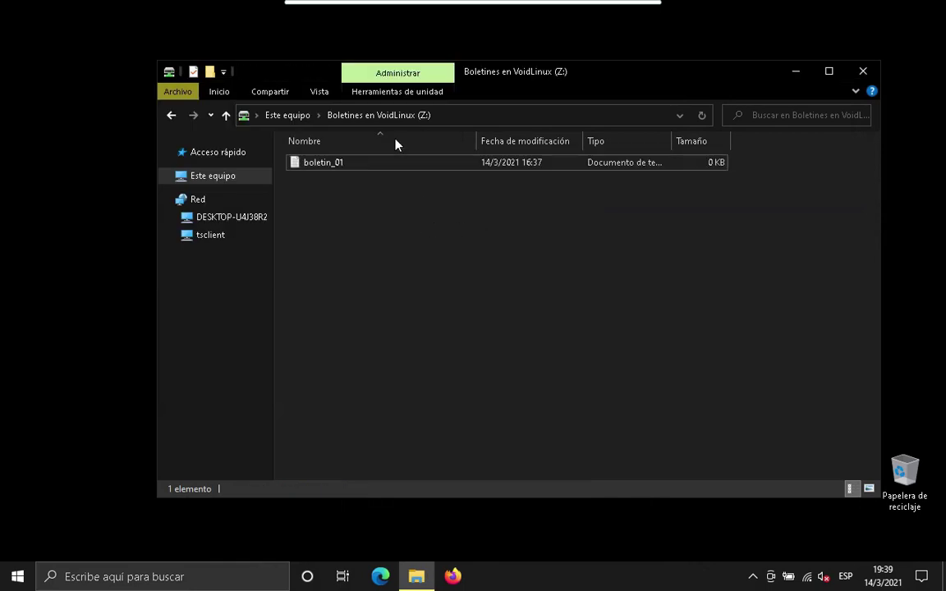
{"action": "mouse_move", "coordinate": [493, 3]}
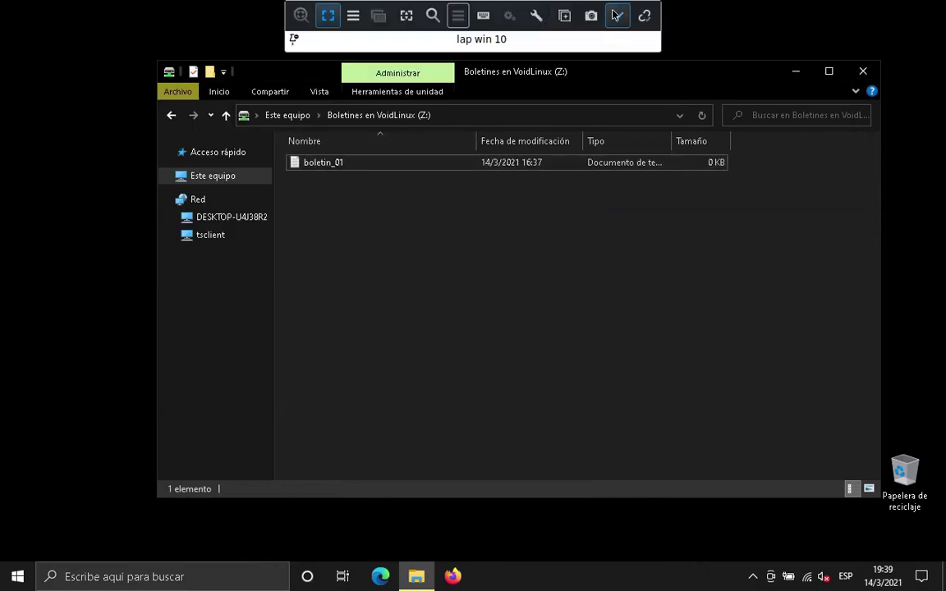
{"action": "left_click", "coordinate": [616, 15]}
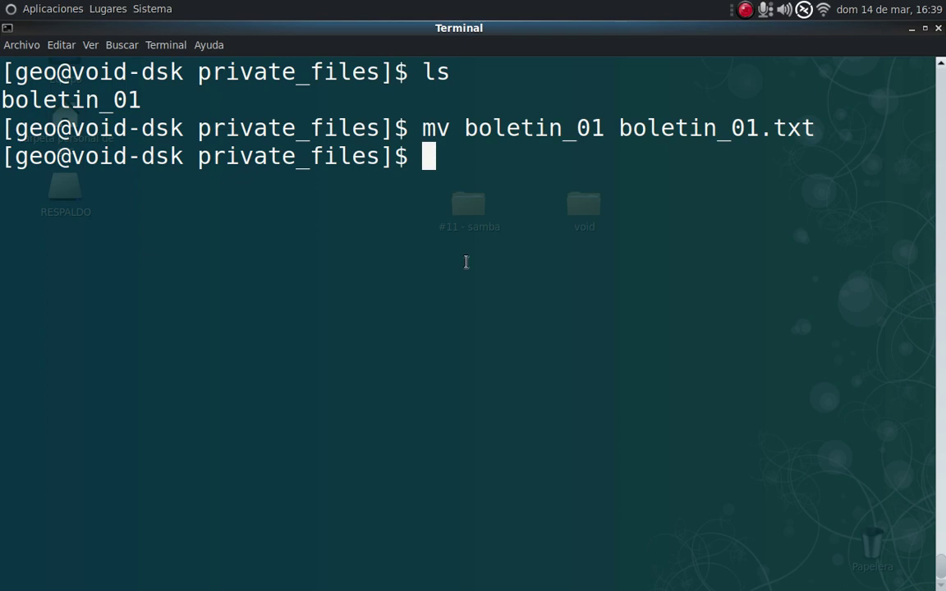
Open boletin_01.txt in nano and type 'Este es el boletin número uno' and the servidor de archivos sentence.
{"action": "type", "text": "nano "}
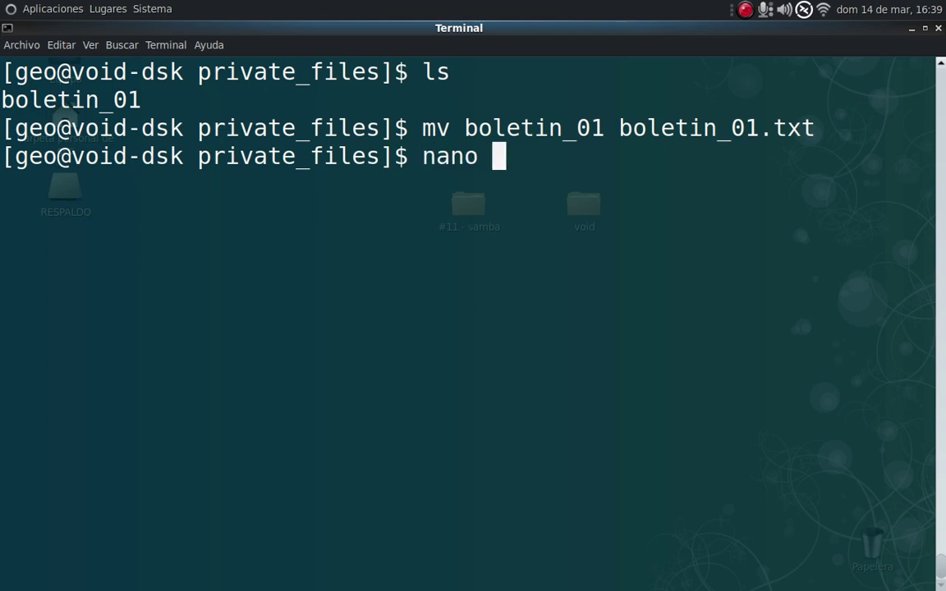
{"action": "type", "text": "boletin_01.txt"}
{"action": "key", "text": "Return"}
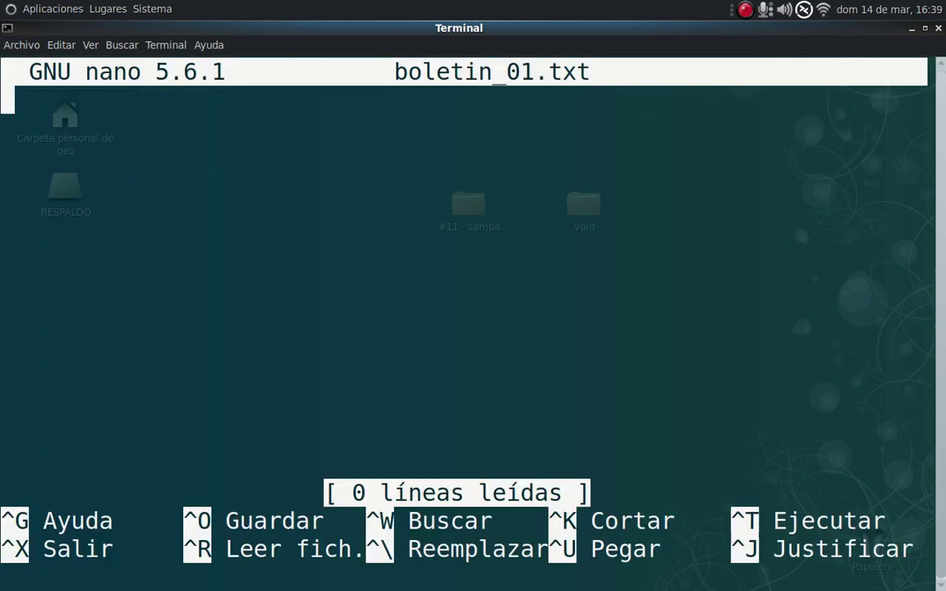
{"action": "type", "text": "Este "}
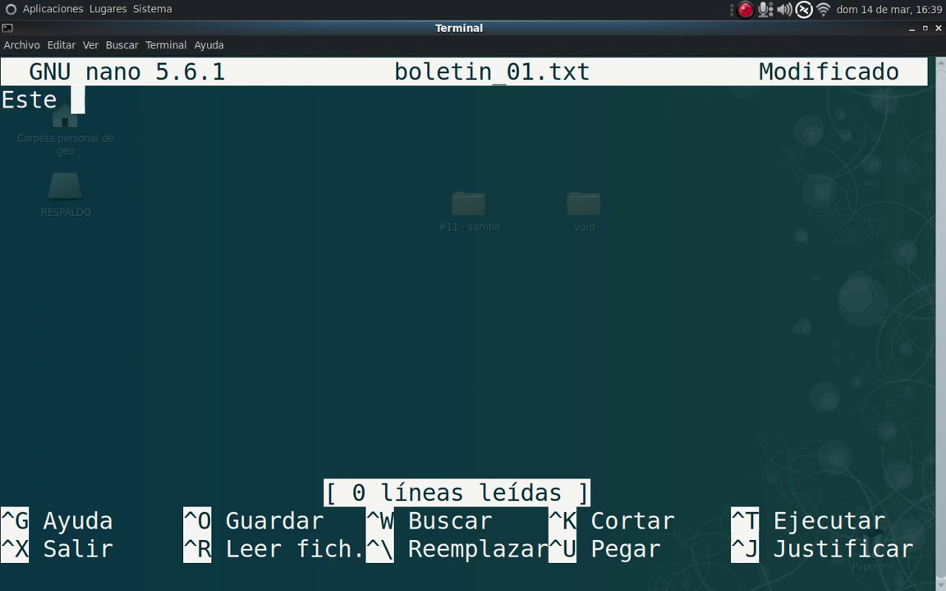
{"action": "type", "text": "es el boletin "}
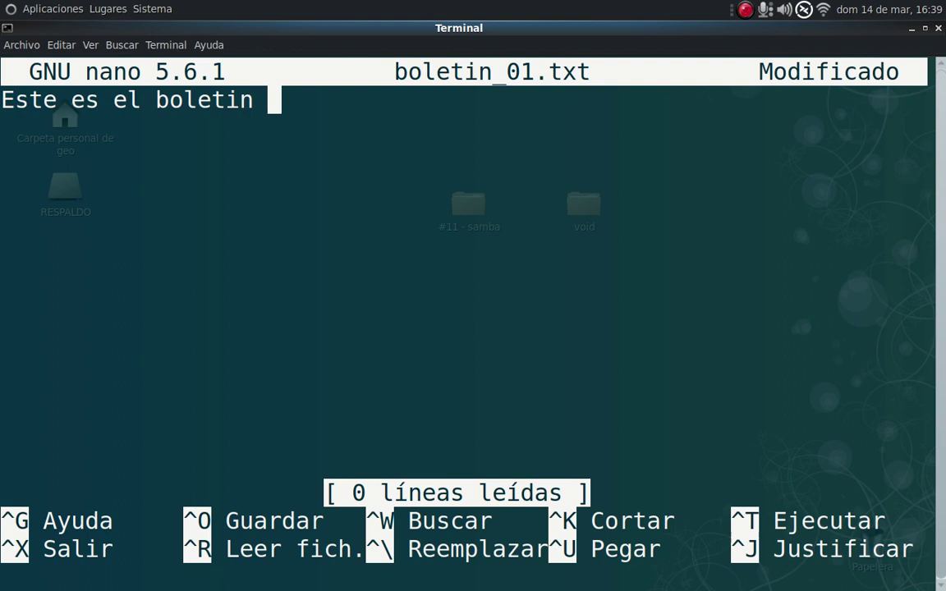
{"action": "type", "text": "número "}
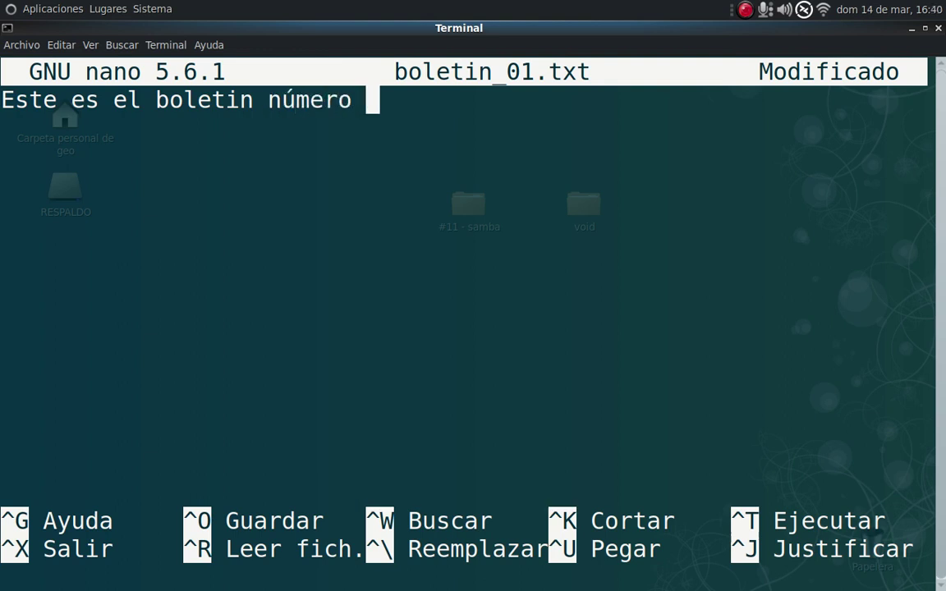
{"action": "type", "text": "uno"}
{"action": "key", "text": "Return"}
{"action": "key", "text": "Return"}
{"action": "key", "text": "Return"}
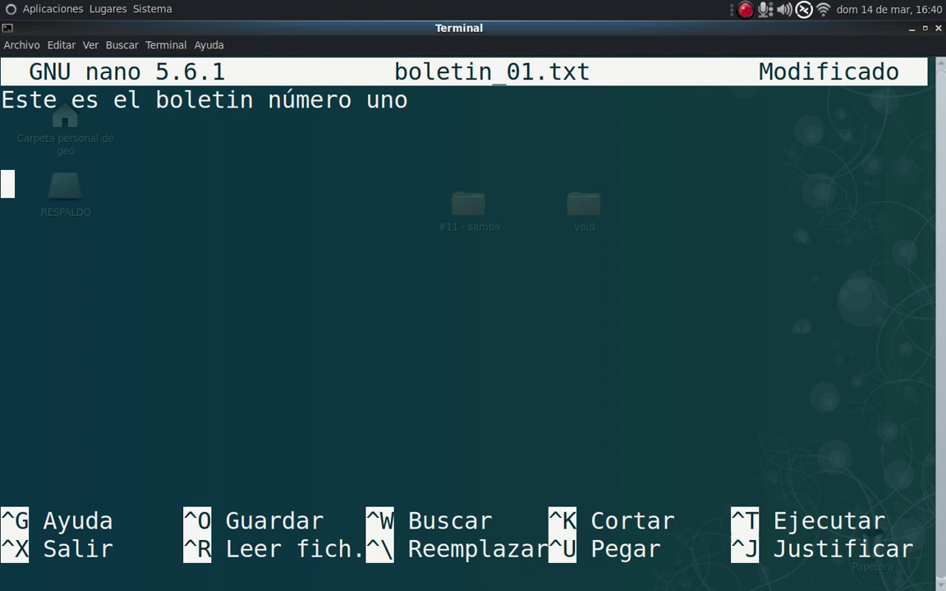
{"action": "type", "text": "Se ha implem"}
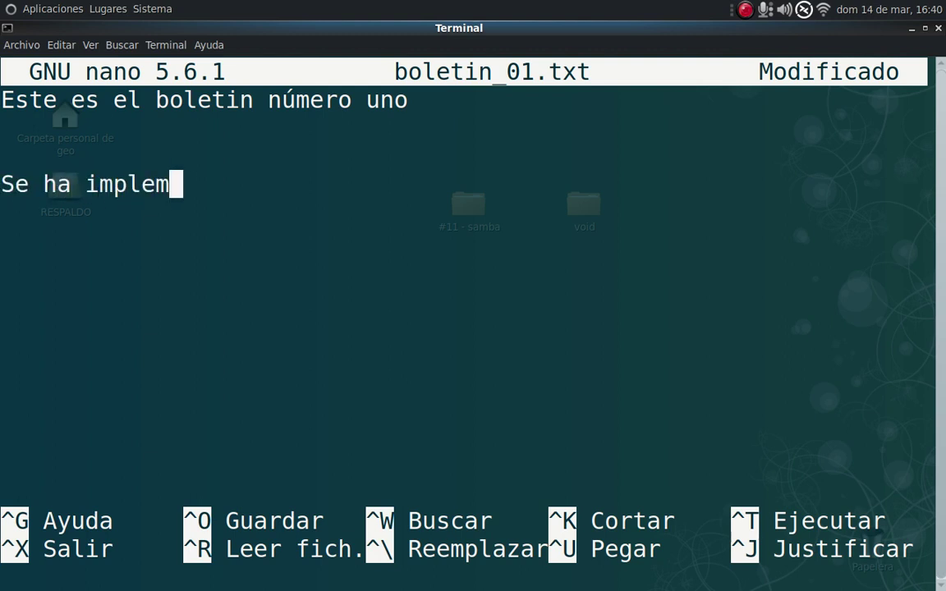
{"action": "type", "text": "entado "}
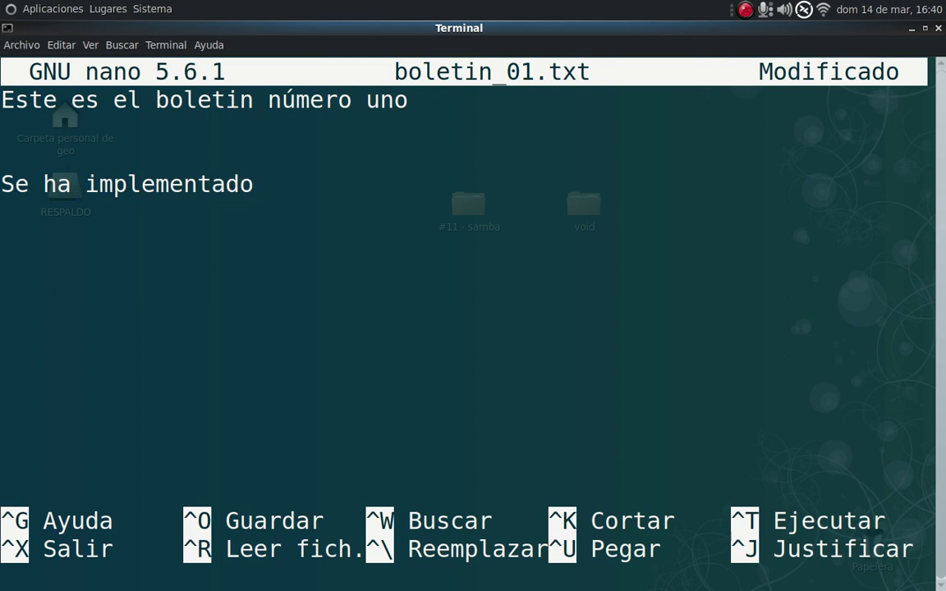
{"action": "type", "text": "el ser"}
{"action": "type", "text": "idor d"}
{"action": "key", "text": "BackSpace"}
{"action": "key", "text": "BackSpace"}
{"action": "key", "text": "BackSpace"}
{"action": "key", "text": "BackSpace"}
{"action": "key", "text": "BackSpace"}
{"action": "key", "text": "BackSpace"}
{"action": "type", "text": "vidor de archivos en "}
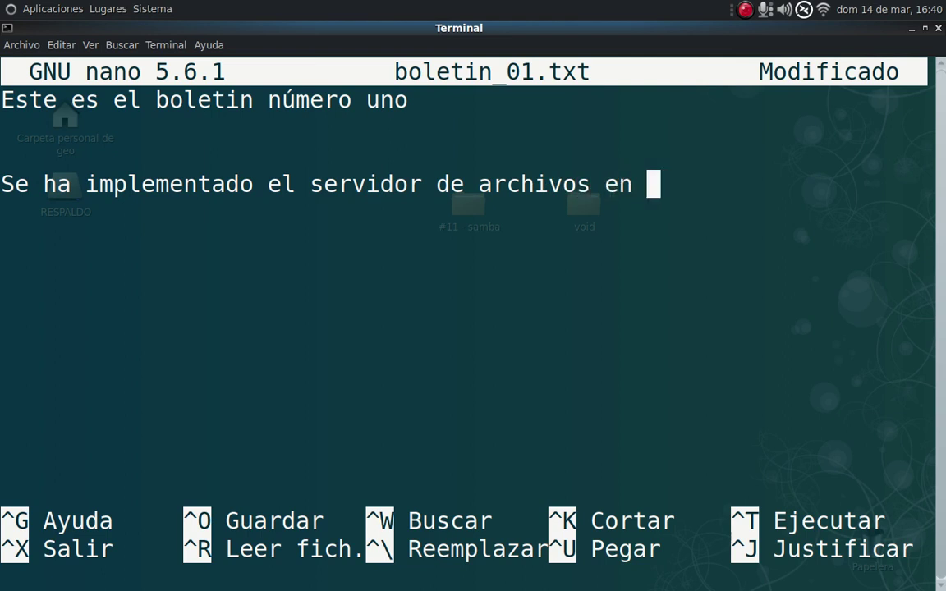
{"action": "type", "text": "una de las"}
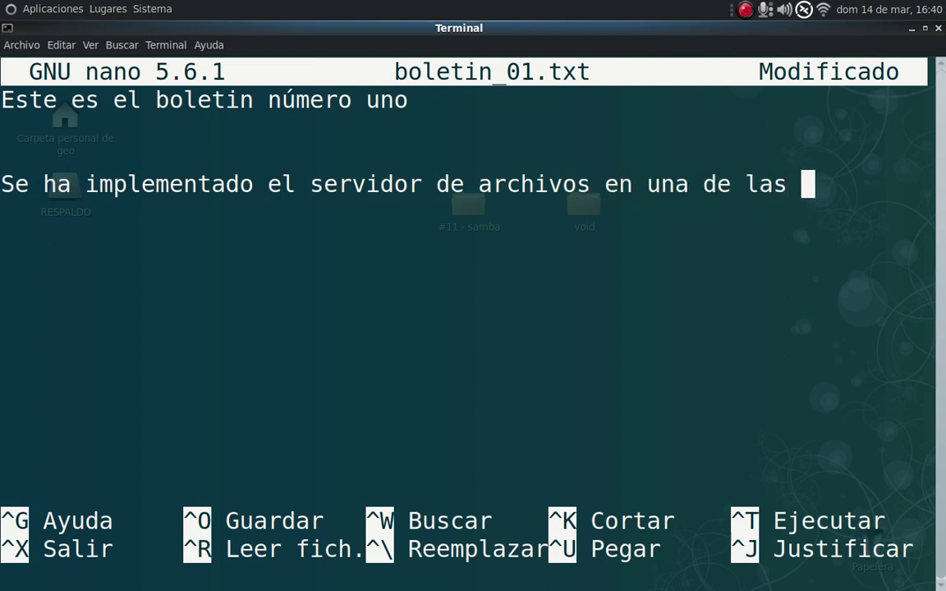
{"action": "key", "text": "Return"}
{"action": "type", "text": "P"}
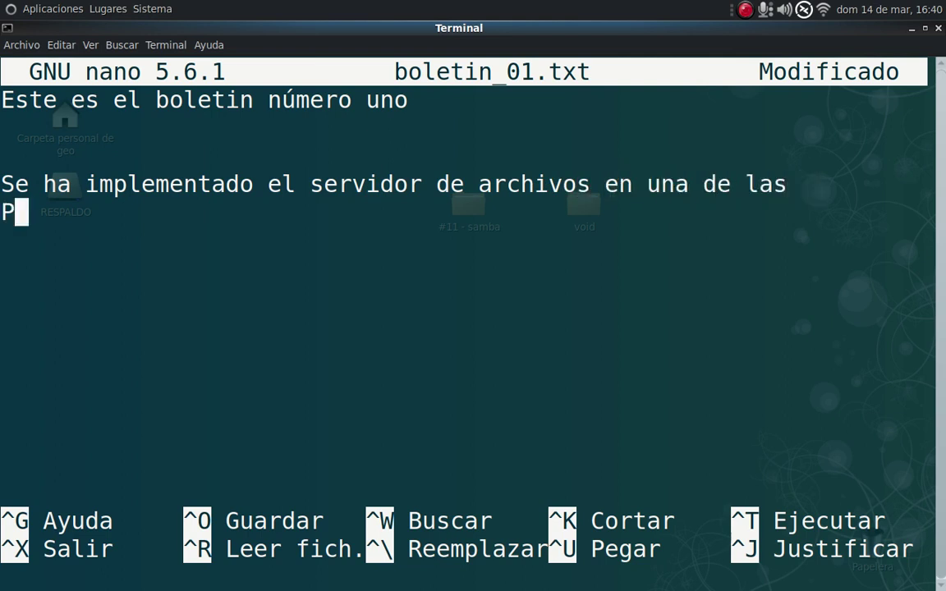
{"action": "type", "text": "Cs que"}
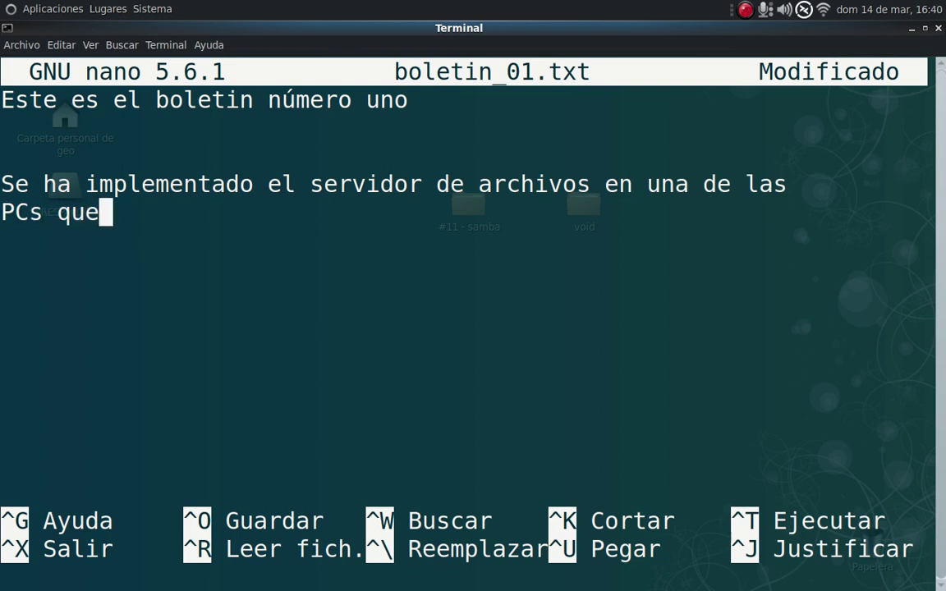
{"action": "type", "text": " tiene"}
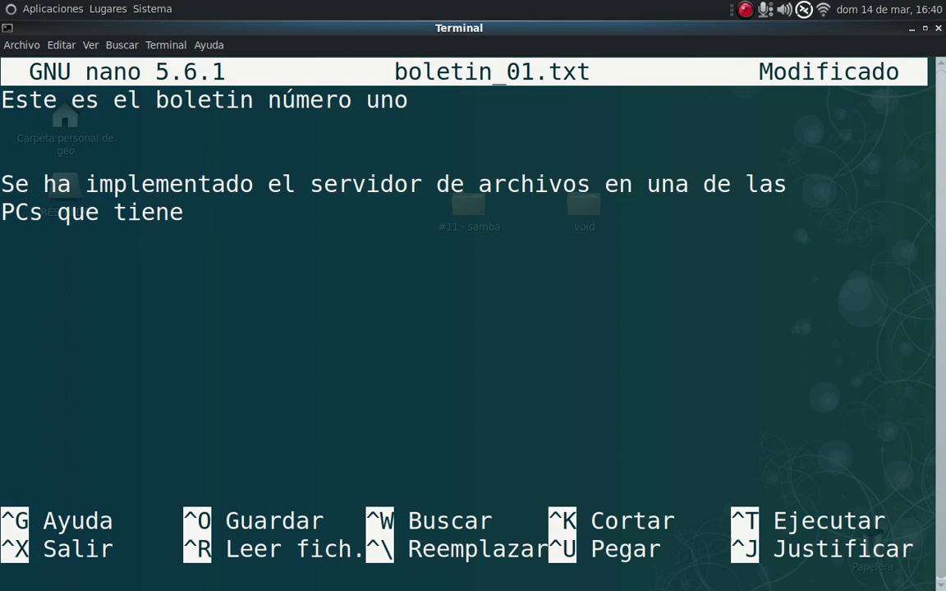
Fix the 'implementado' typo, end with 'SO Linux, Void linux.' and add 'fin del boletín'.
{"action": "key", "text": "Up"}
{"action": "type", "text": "sO"}
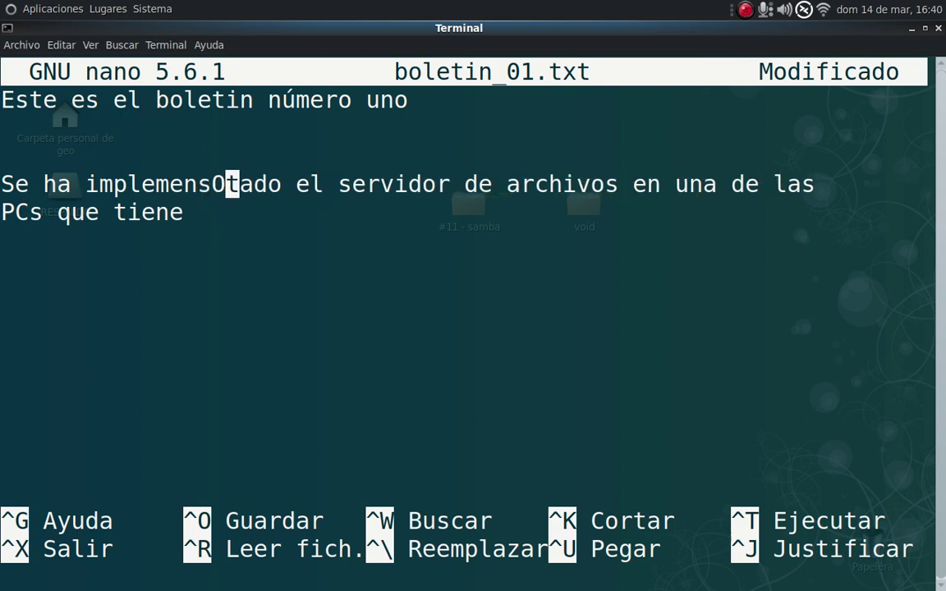
{"action": "key", "text": "BackSpace"}
{"action": "key", "text": "BackSpace"}
{"action": "key", "text": "Down"}
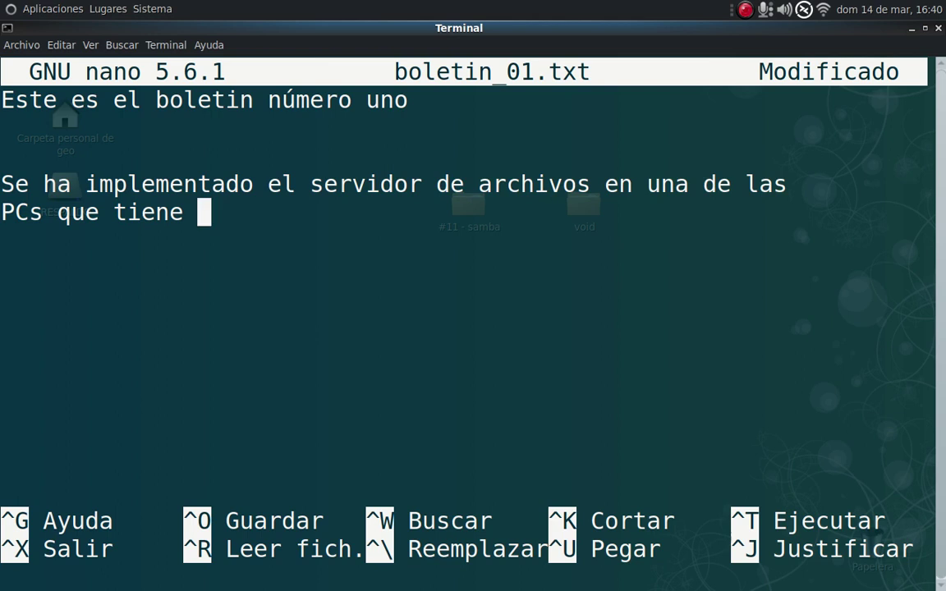
{"action": "type", "text": "S"}
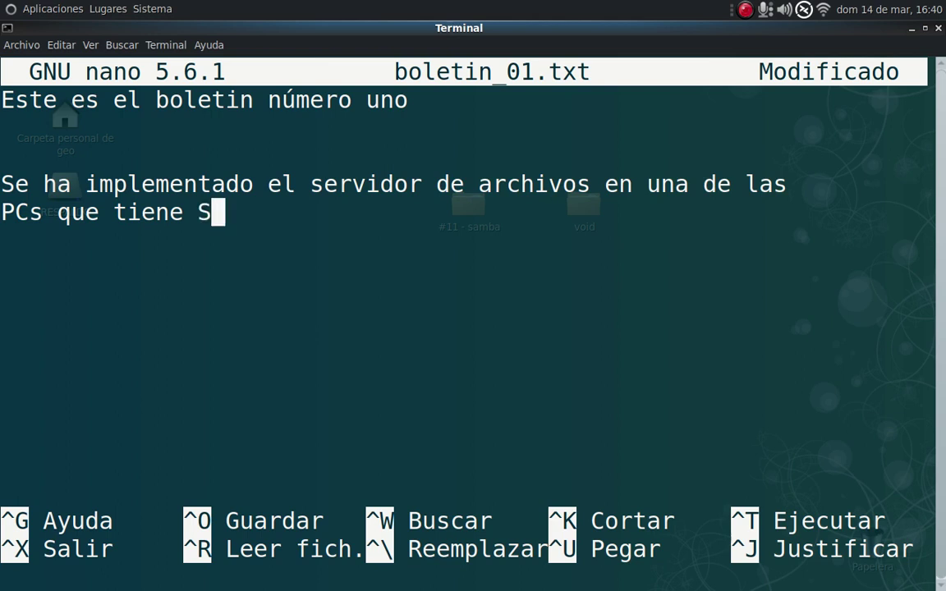
{"action": "type", "text": "O "}
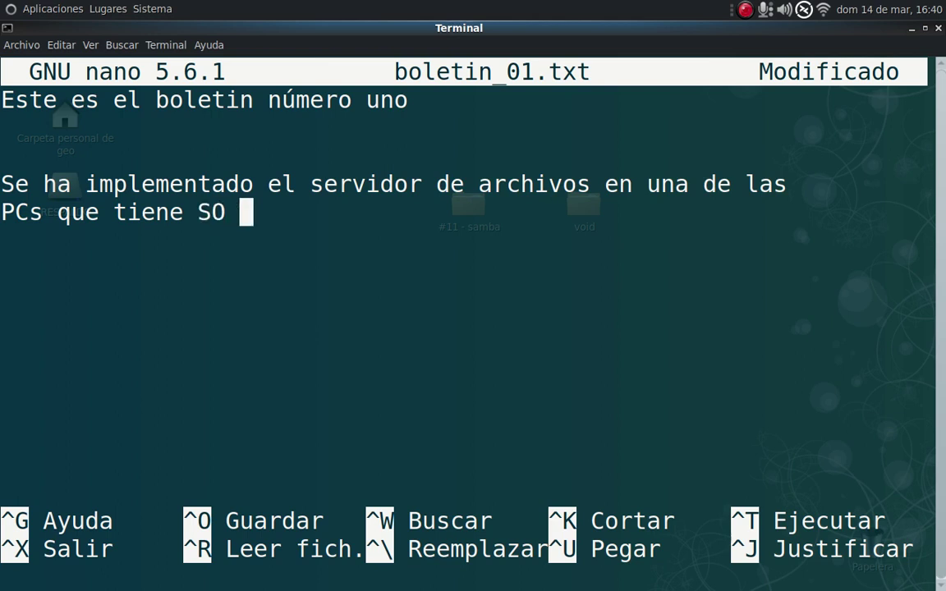
{"action": "type", "text": "Linux, Void linux"}
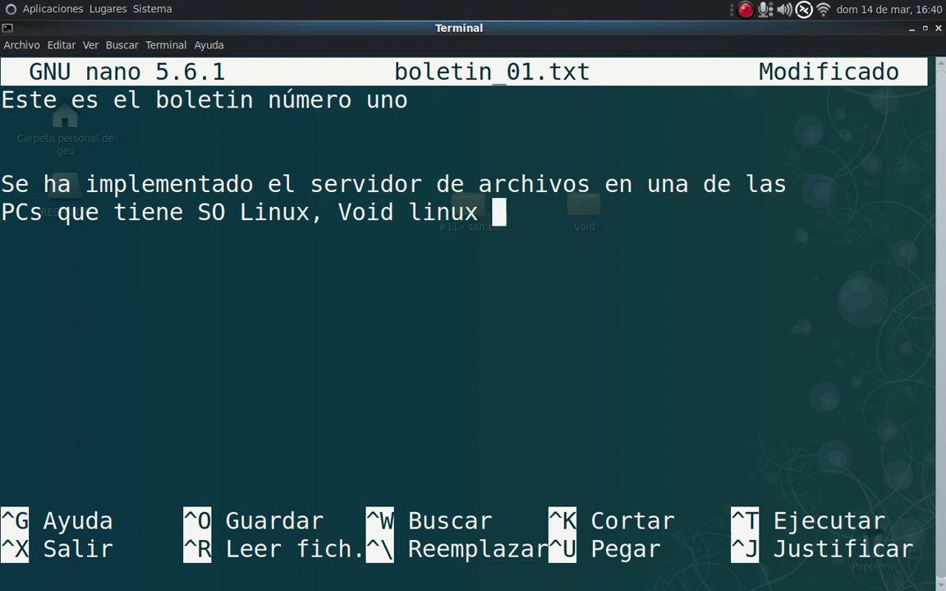
{"action": "key", "text": "BackSpace"}
{"action": "type", "text": "."}
{"action": "key", "text": "Return"}
{"action": "key", "text": "Return"}
{"action": "key", "text": "Return"}
{"action": "type", "text": "fin del boletín"}
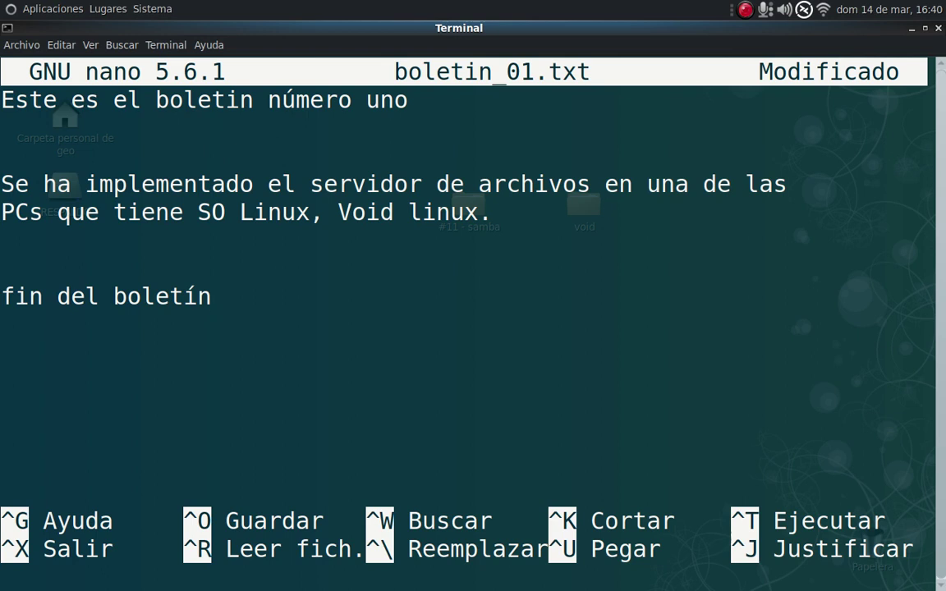
Save boletin_01.txt and exit nano, then switch to the Windows session.
{"action": "key", "text": "ctrl+x"}
{"action": "key", "text": "s"}
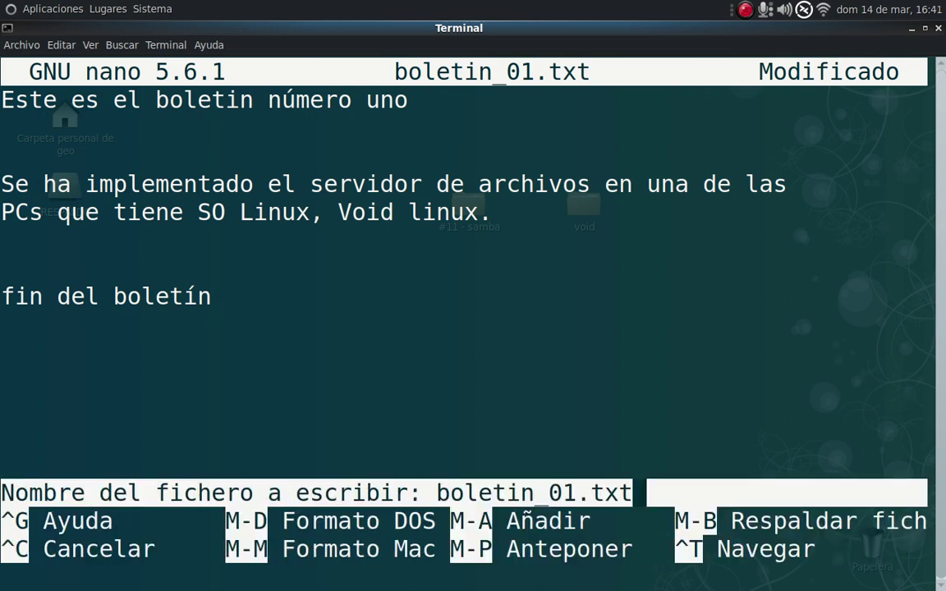
{"action": "key", "text": "Return"}
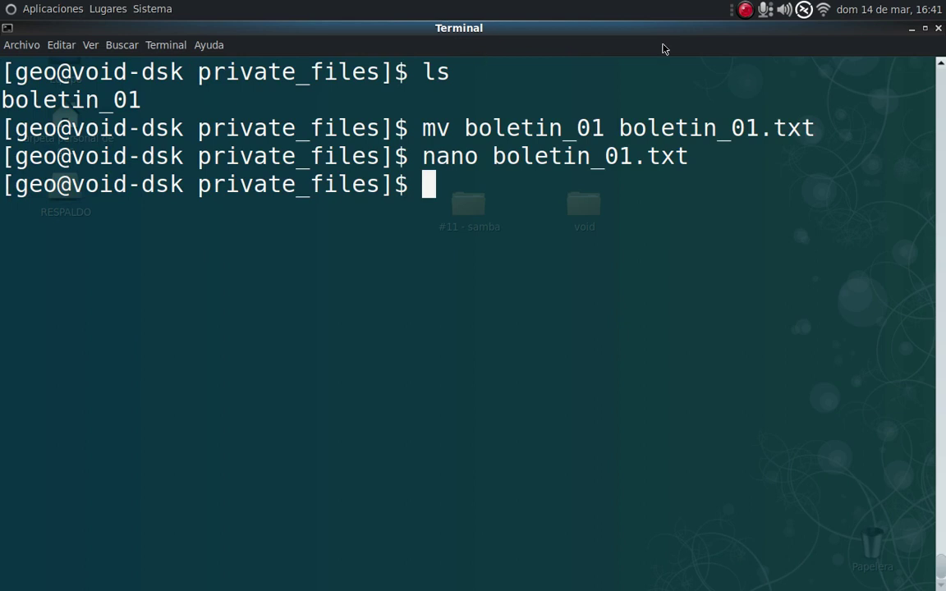
{"action": "left_click", "coordinate": [641, 582]}
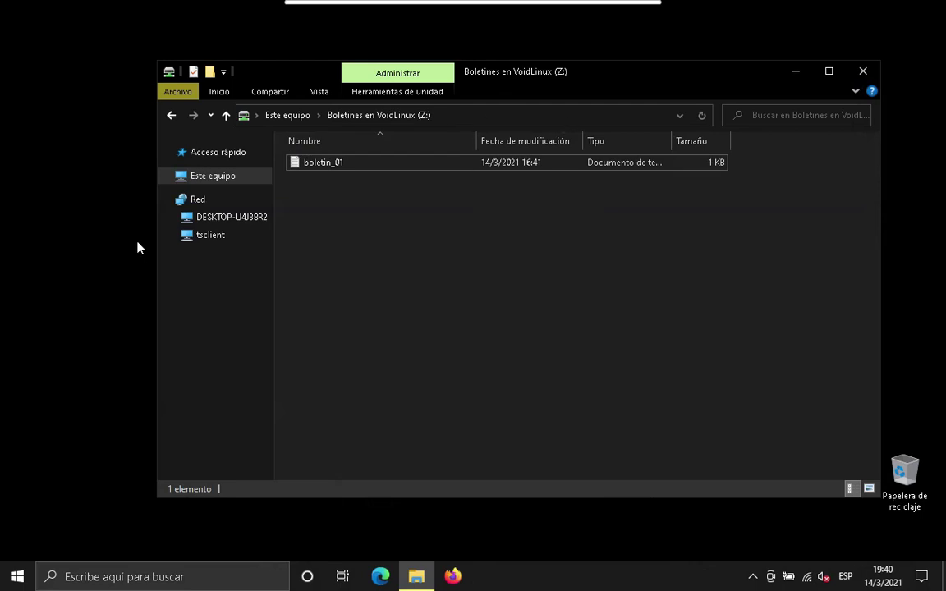
{"action": "left_click", "coordinate": [212, 178]}
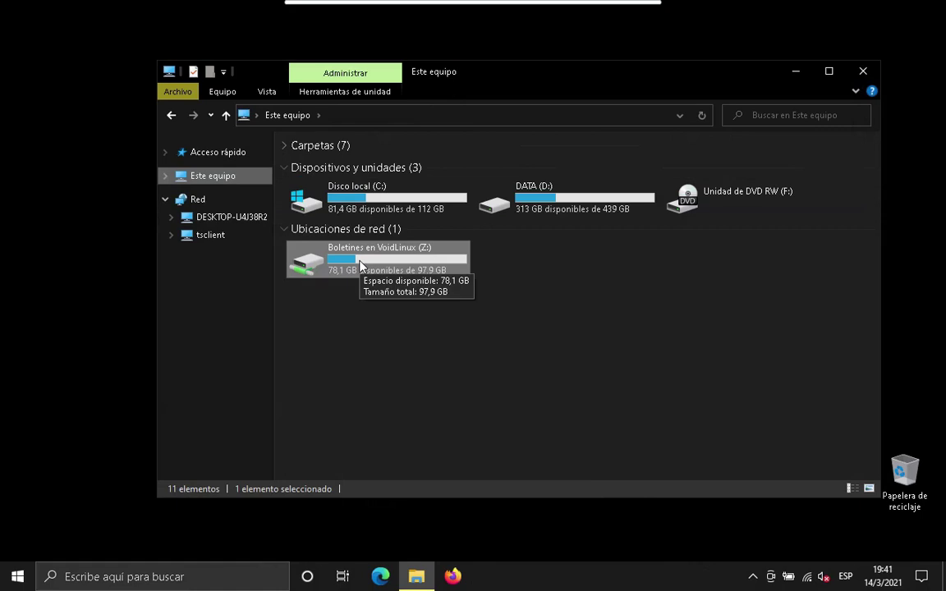
{"action": "double_click", "coordinate": [360, 263]}
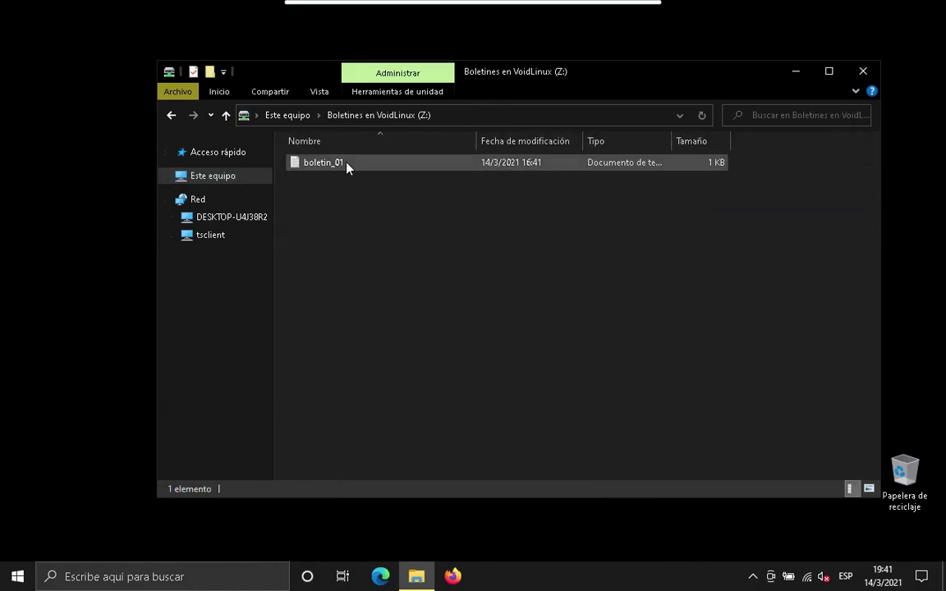
{"action": "double_click", "coordinate": [328, 163]}
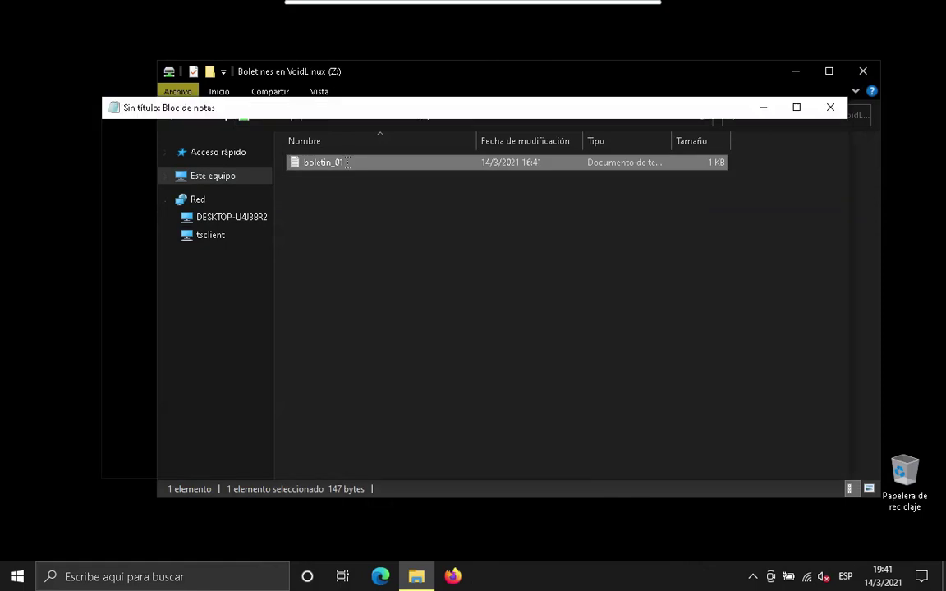
{"action": "left_click_drag", "start_coordinate": [262, 246], "coordinate": [69, 126]}
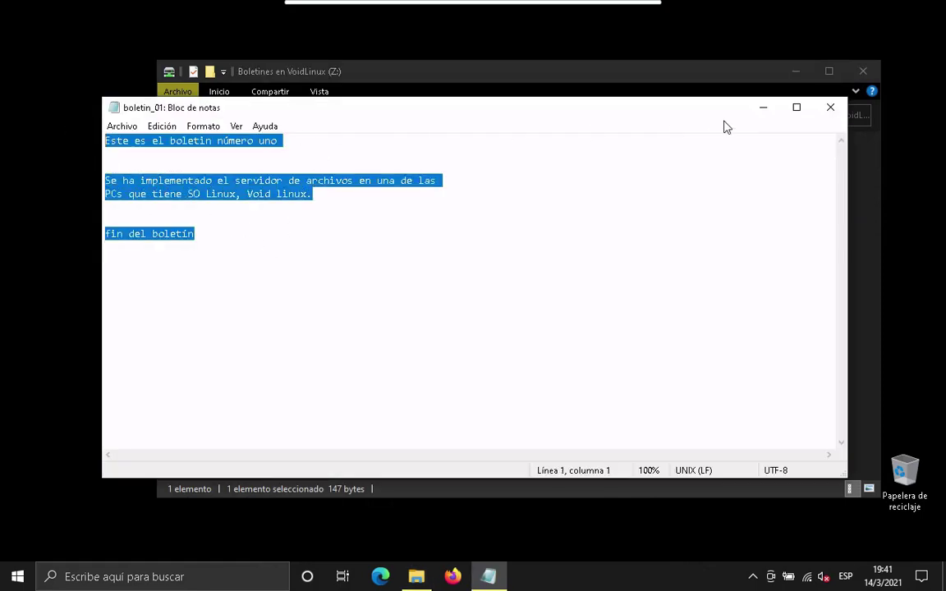
{"action": "left_click", "coordinate": [830, 106]}
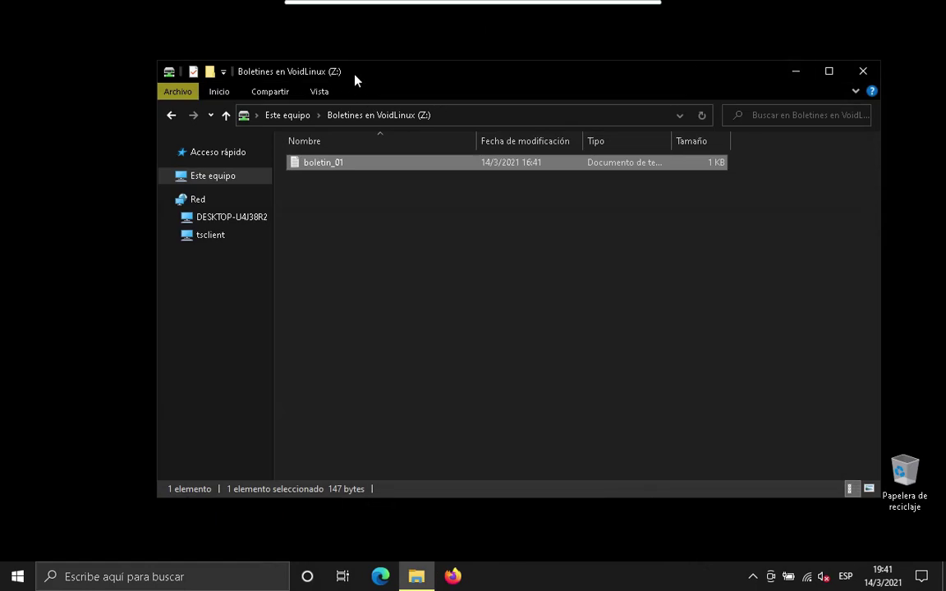
Copy boletin_01 onto the Windows desktop past the security warning, check it in Notepad, then close Explorer.
{"action": "left_click_drag", "start_coordinate": [356, 74], "coordinate": [594, 75]}
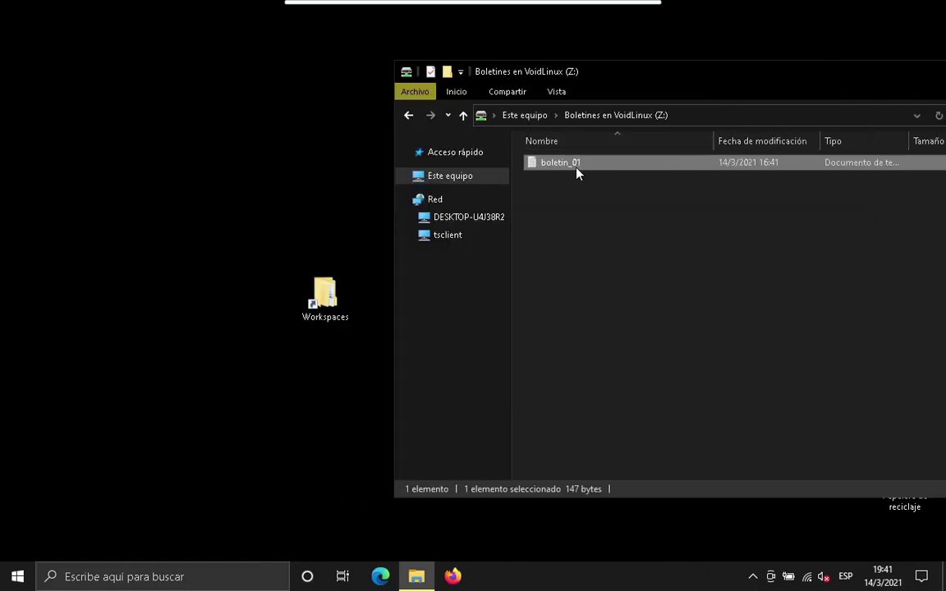
{"action": "left_click_drag", "start_coordinate": [573, 164], "coordinate": [127, 182]}
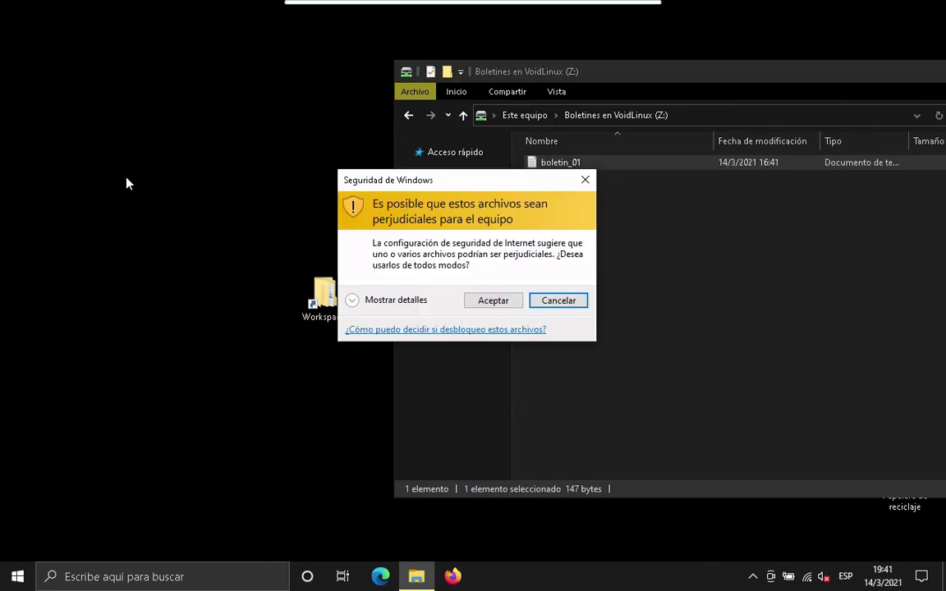
{"action": "left_click", "coordinate": [496, 301]}
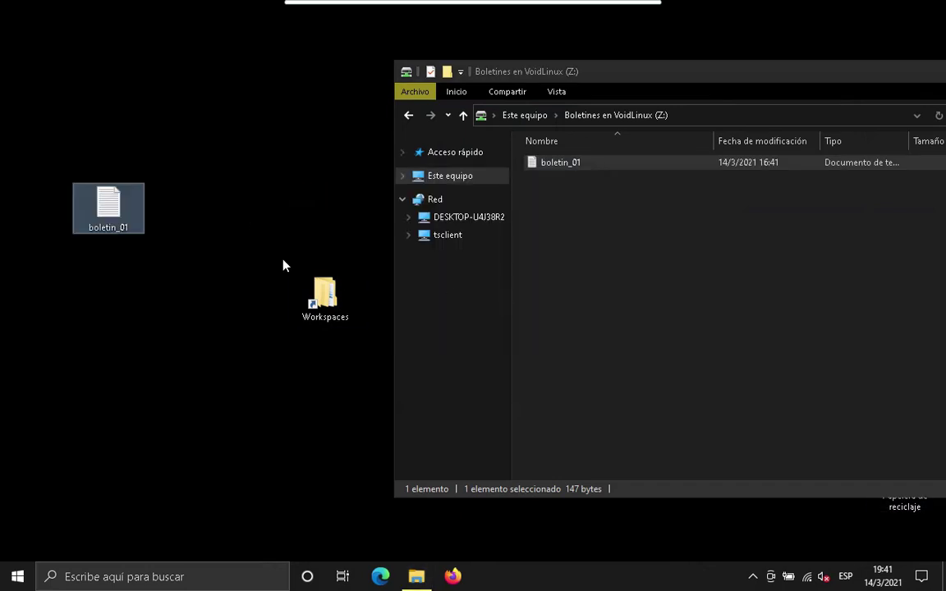
{"action": "left_click", "coordinate": [115, 209]}
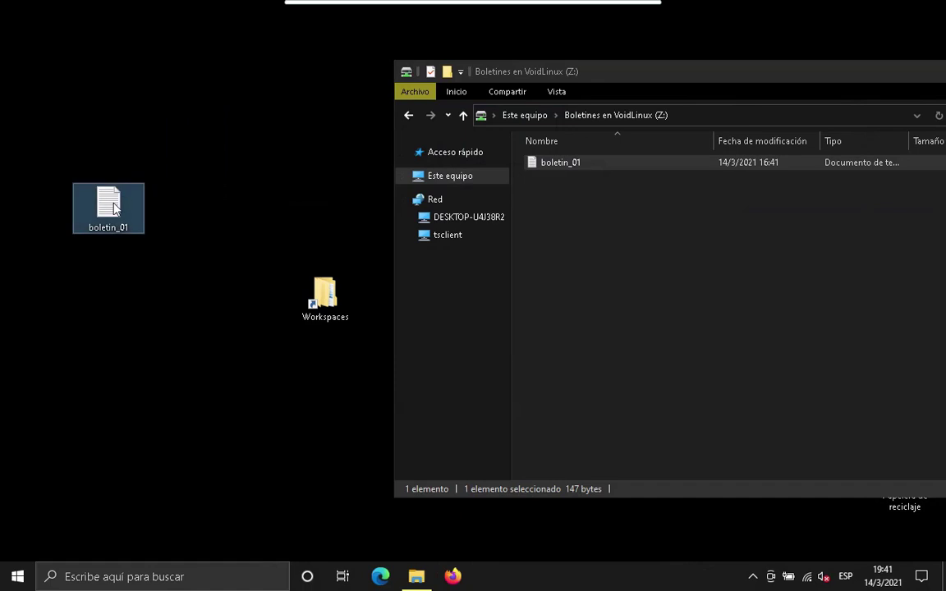
{"action": "double_click", "coordinate": [114, 209]}
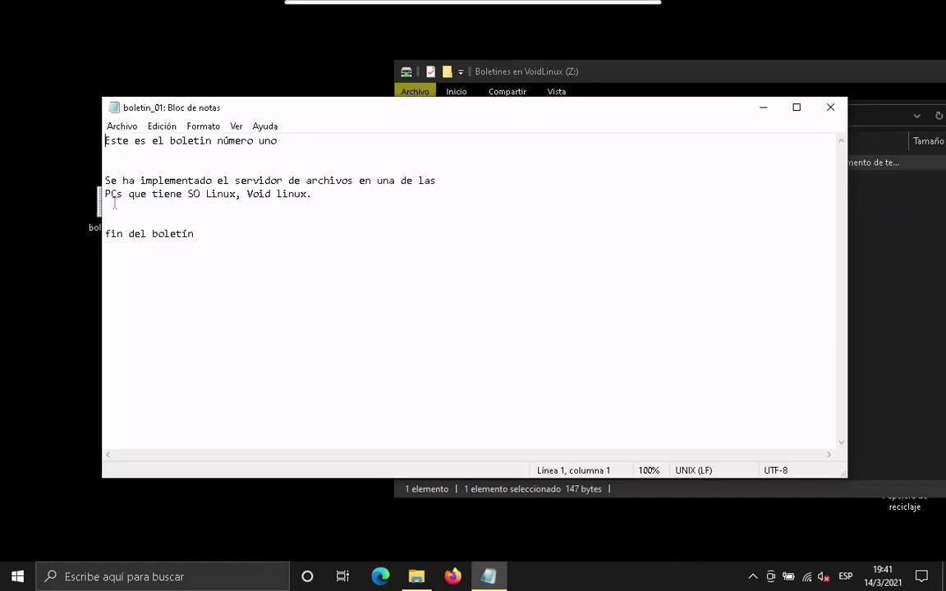
{"action": "left_click", "coordinate": [828, 108]}
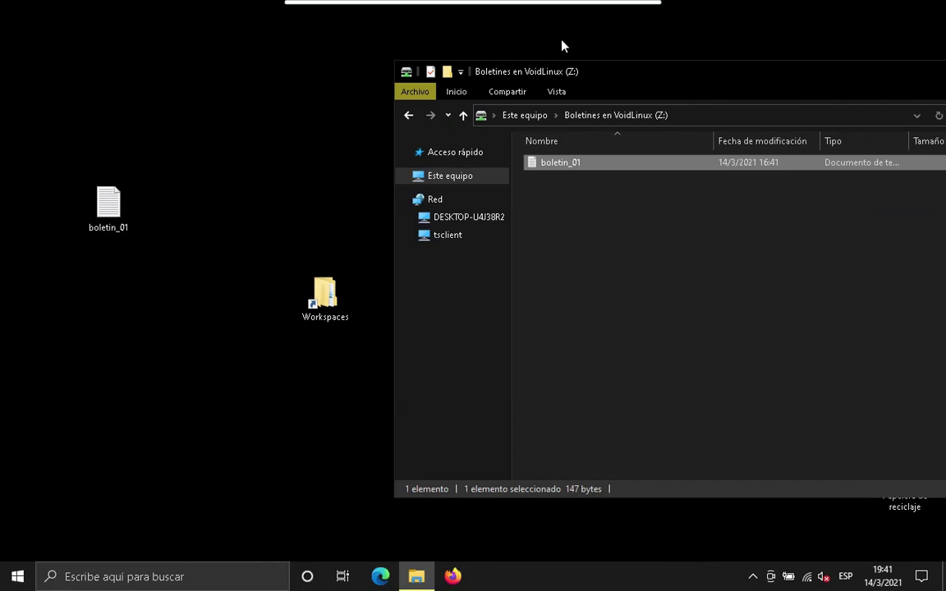
{"action": "left_click_drag", "start_coordinate": [667, 73], "coordinate": [488, 80]}
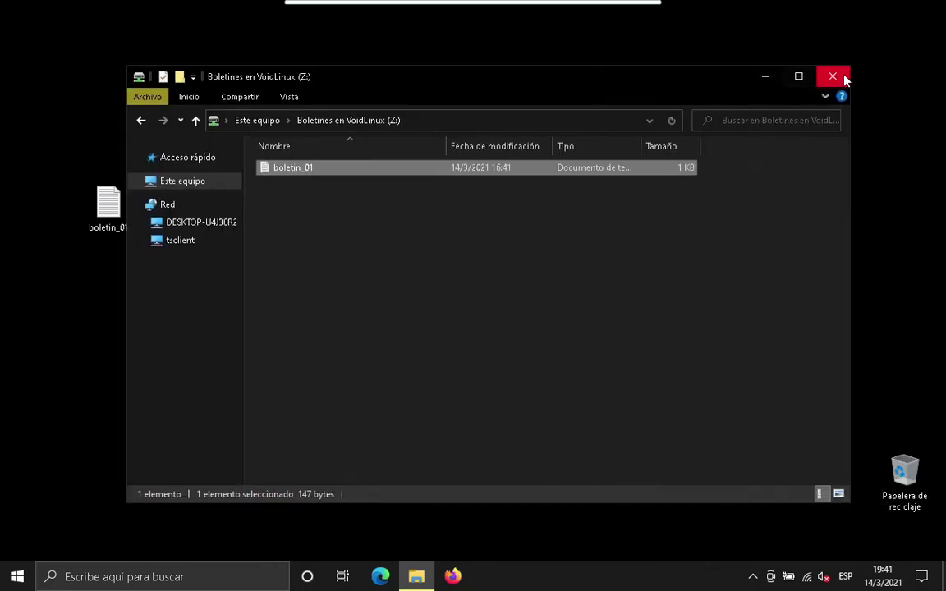
{"action": "left_click", "coordinate": [845, 78]}
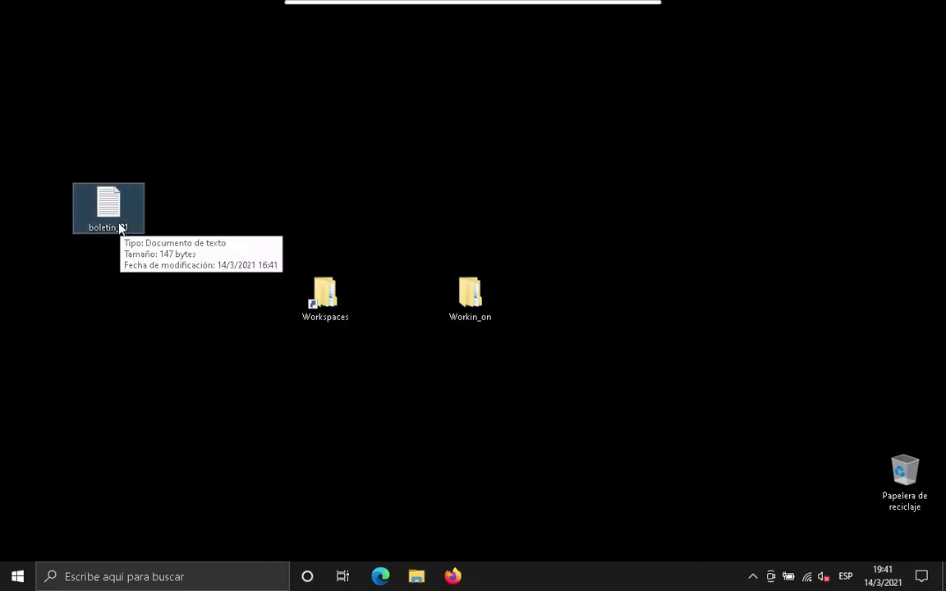
Drag the desktop boletin_01 to the Recycle Bin and sign out with Cerrar sesión.
{"action": "left_click_drag", "start_coordinate": [116, 219], "coordinate": [901, 502]}
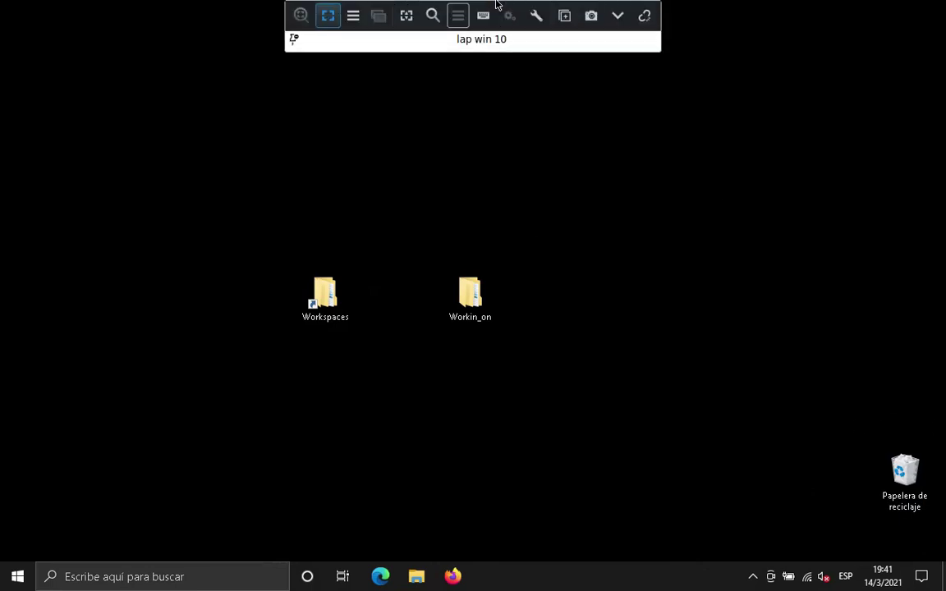
{"action": "left_click", "coordinate": [17, 576]}
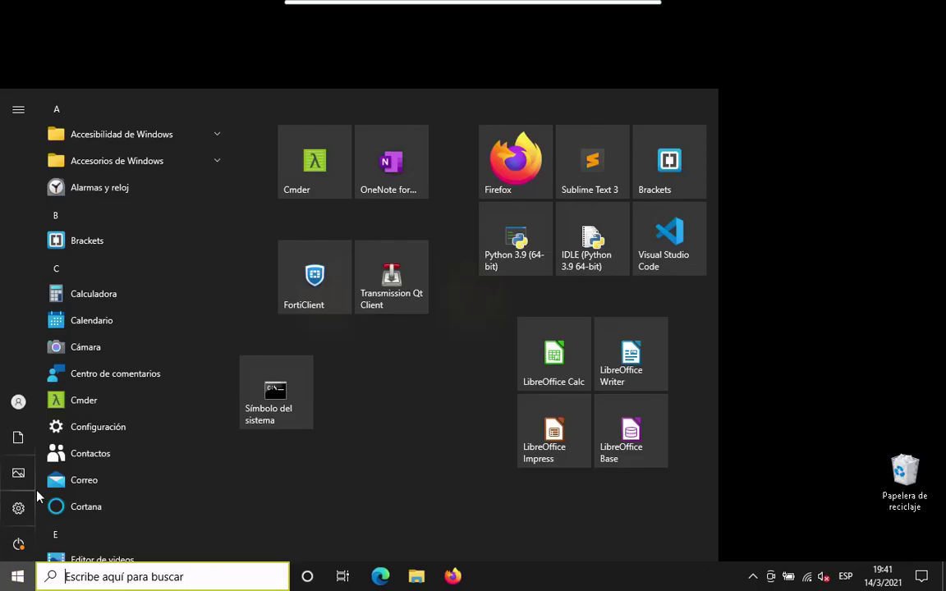
{"action": "mouse_move", "coordinate": [18, 399]}
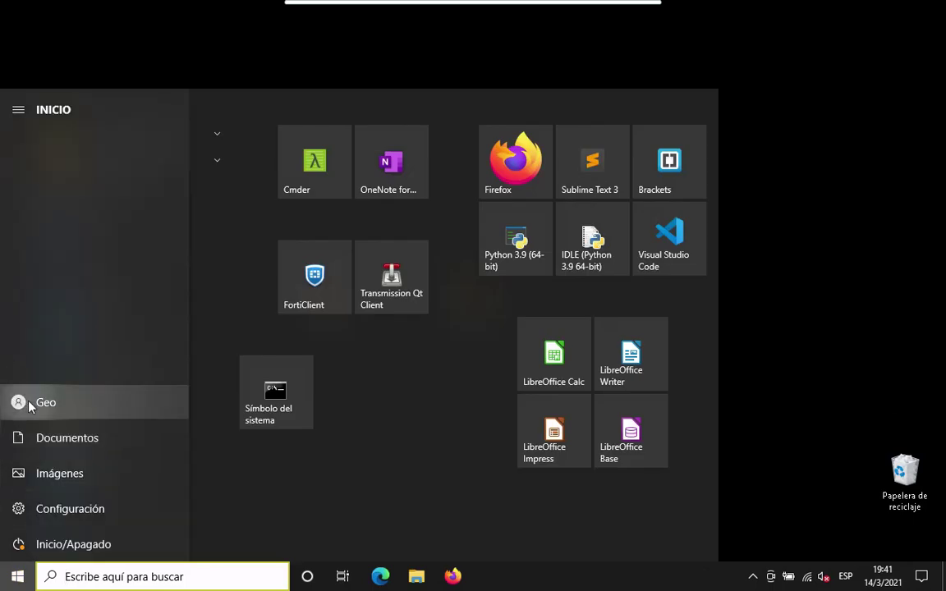
{"action": "left_click", "coordinate": [30, 406]}
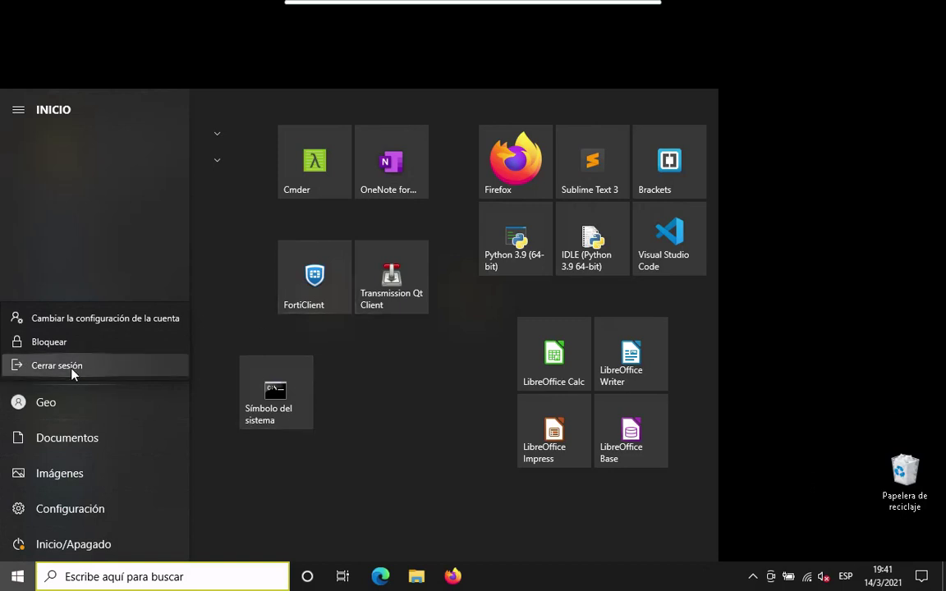
{"action": "left_click", "coordinate": [72, 372]}
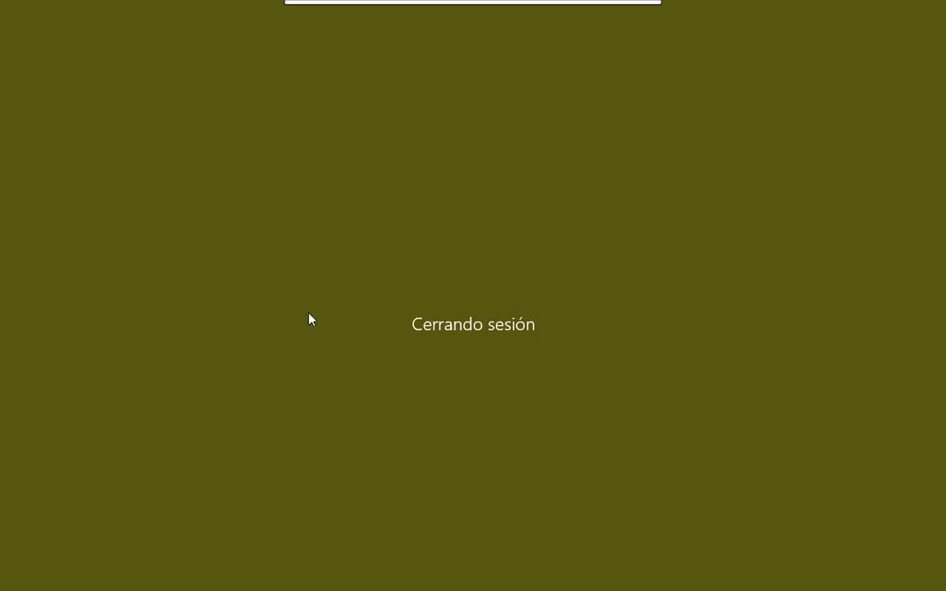